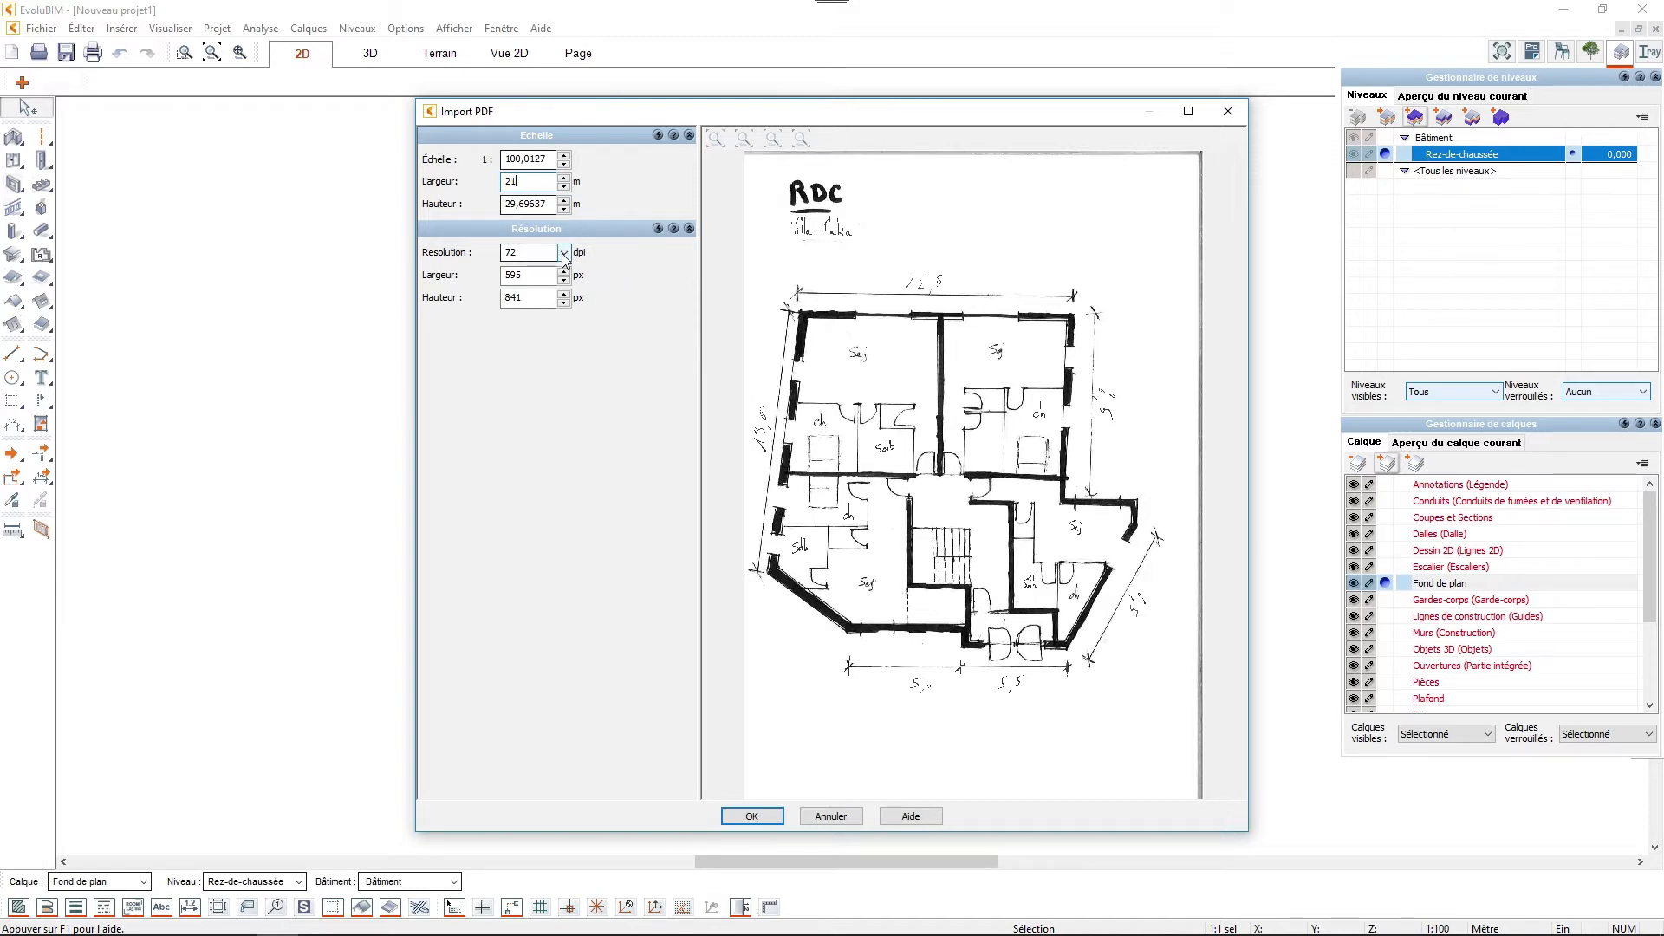
Set the PDF import resolution to 600 dpi and import the scanned RDC sketch into the project.
{"action": "left_click", "coordinate": [564, 253]}
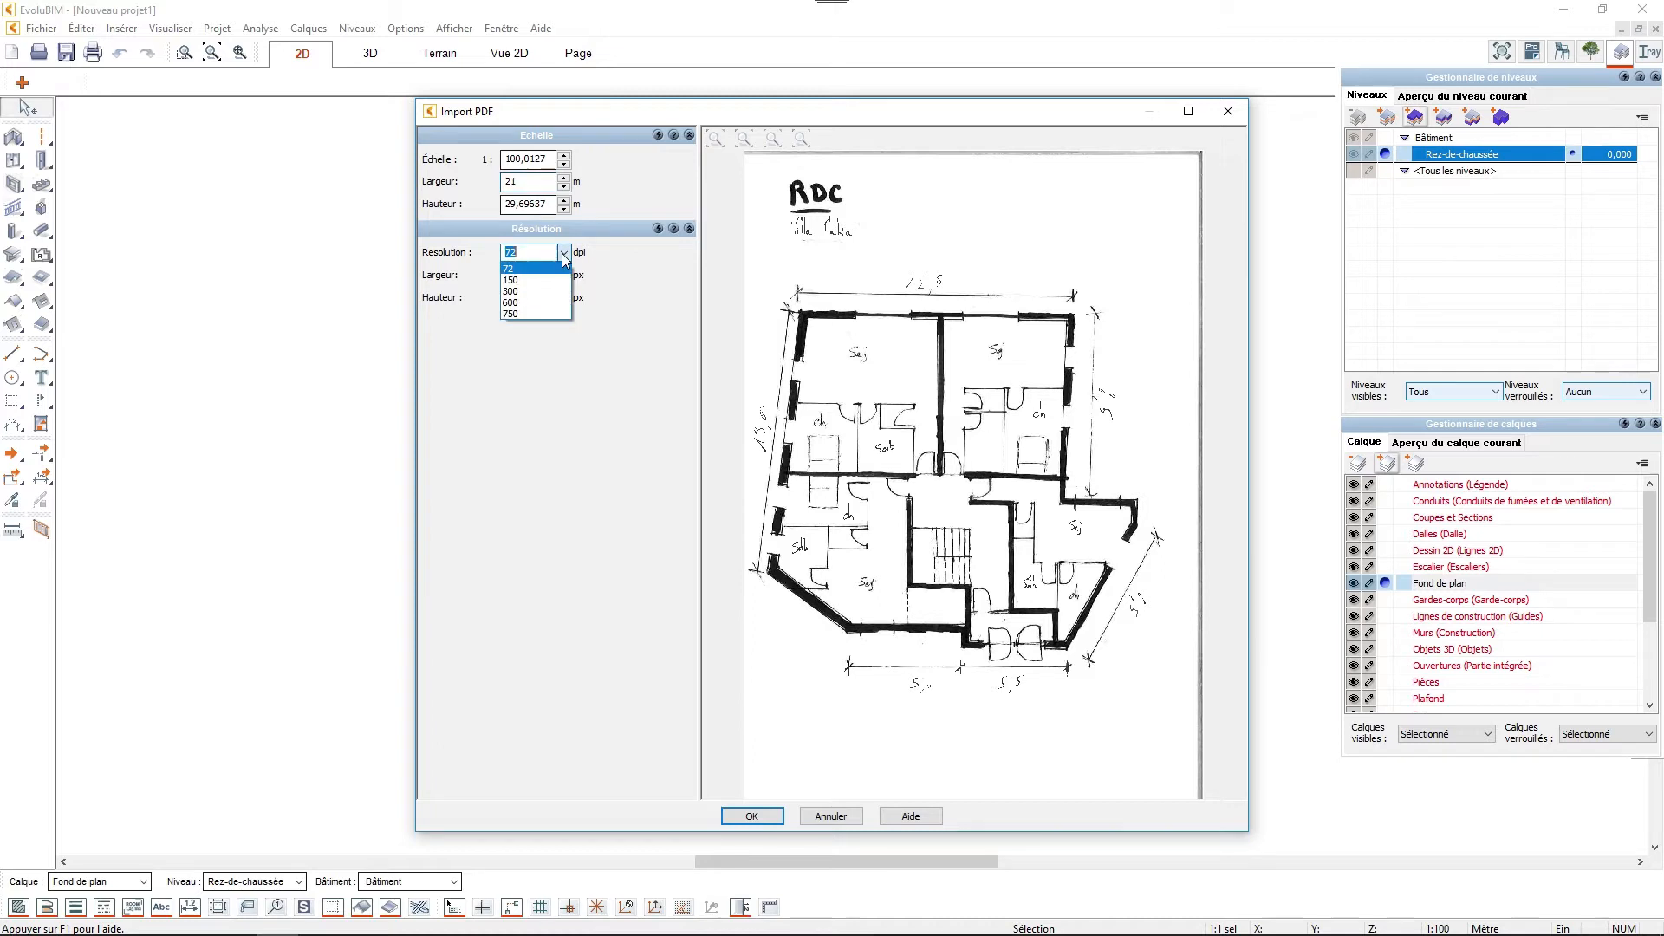
{"action": "left_click", "coordinate": [539, 303]}
{"action": "left_click", "coordinate": [753, 815]}
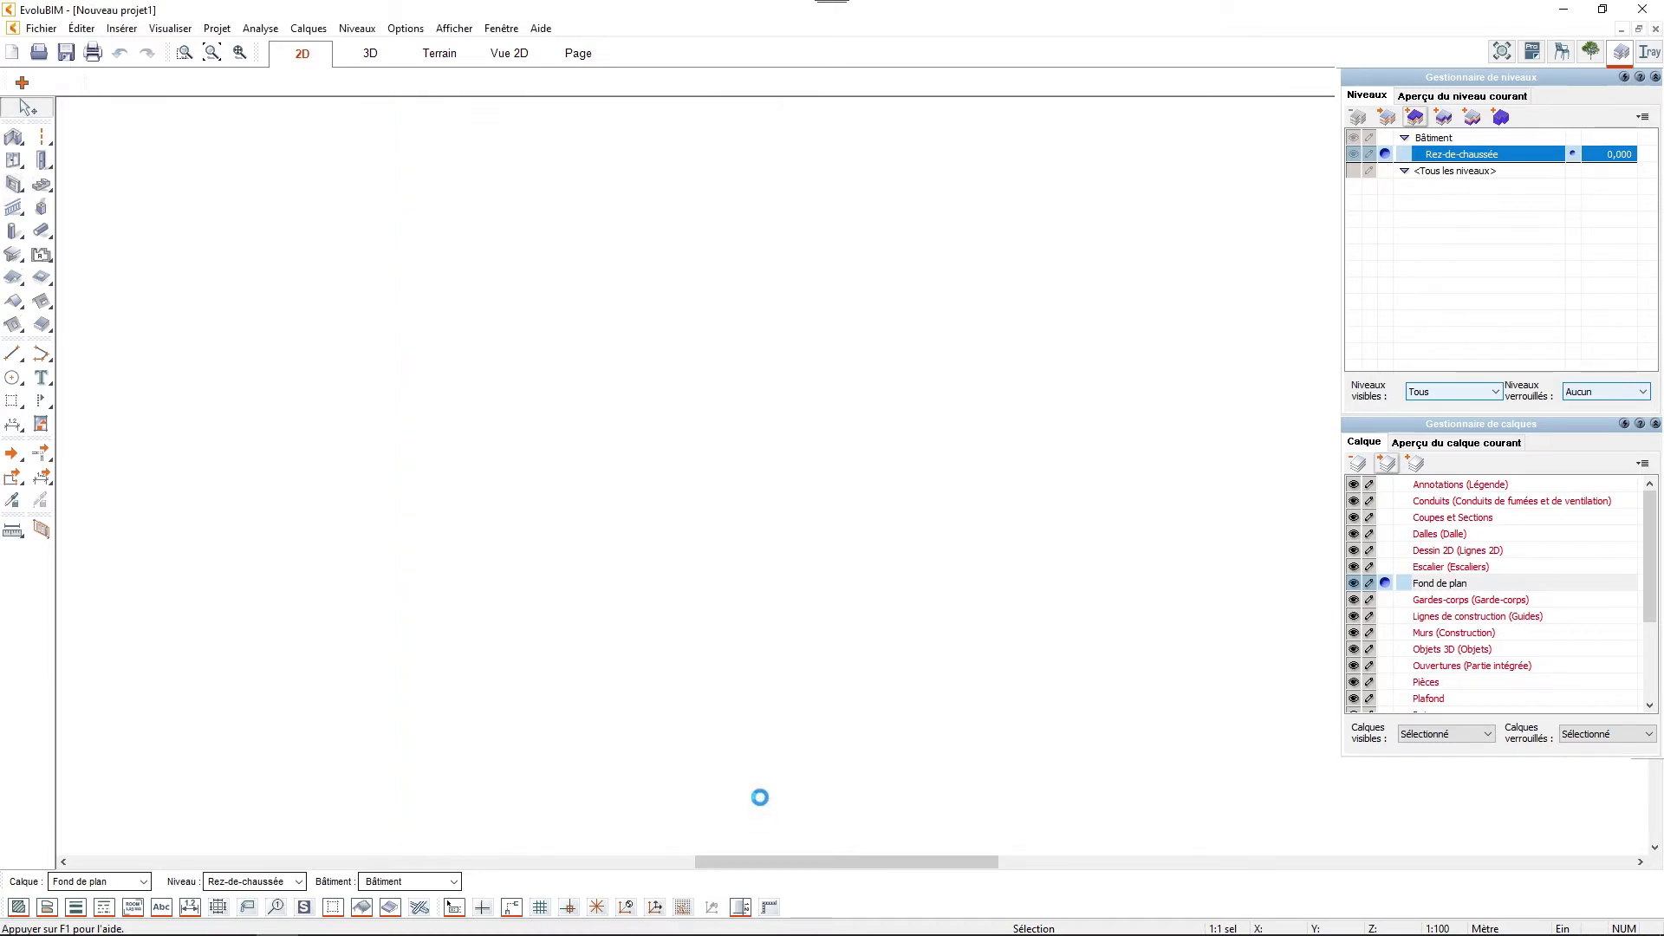
{"action": "scroll", "coordinate": [808, 725], "scroll_direction": "down", "scroll_amount": 2}
{"action": "middle_click_drag", "start_coordinate": [823, 723], "coordinate": [857, 484]}
{"action": "scroll", "coordinate": [840, 526], "scroll_direction": "down", "scroll_amount": 1}
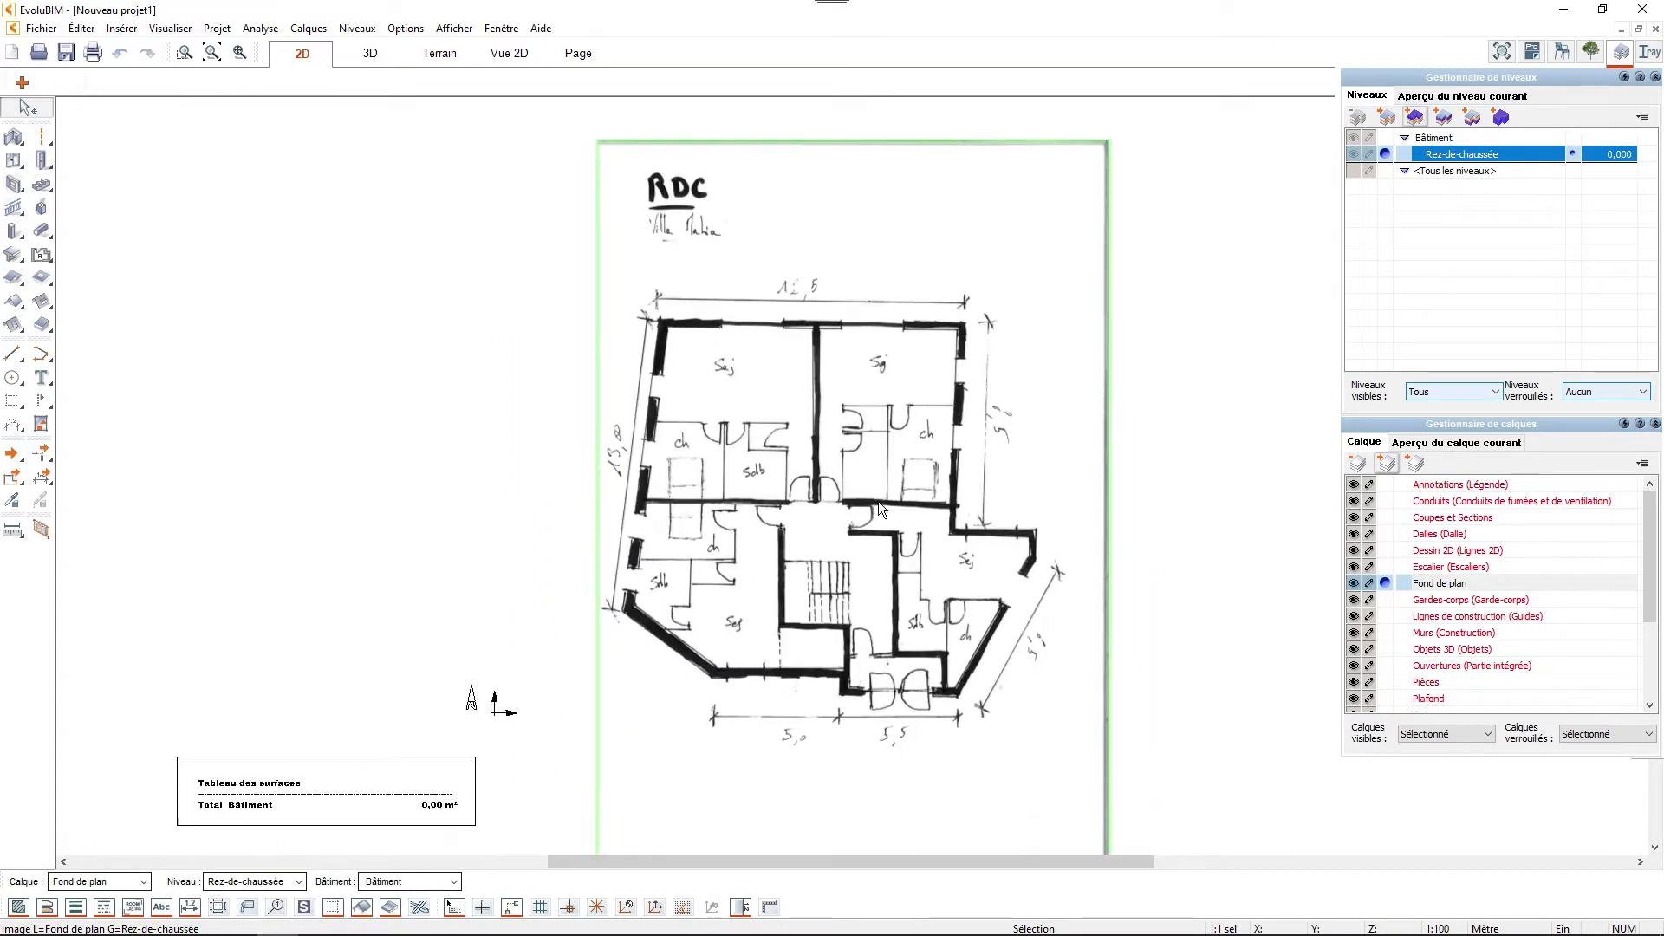
Make the Escalier layer current, and toggle the visibility of the Fond de plan layer off and back on.
{"action": "left_click", "coordinate": [1386, 567]}
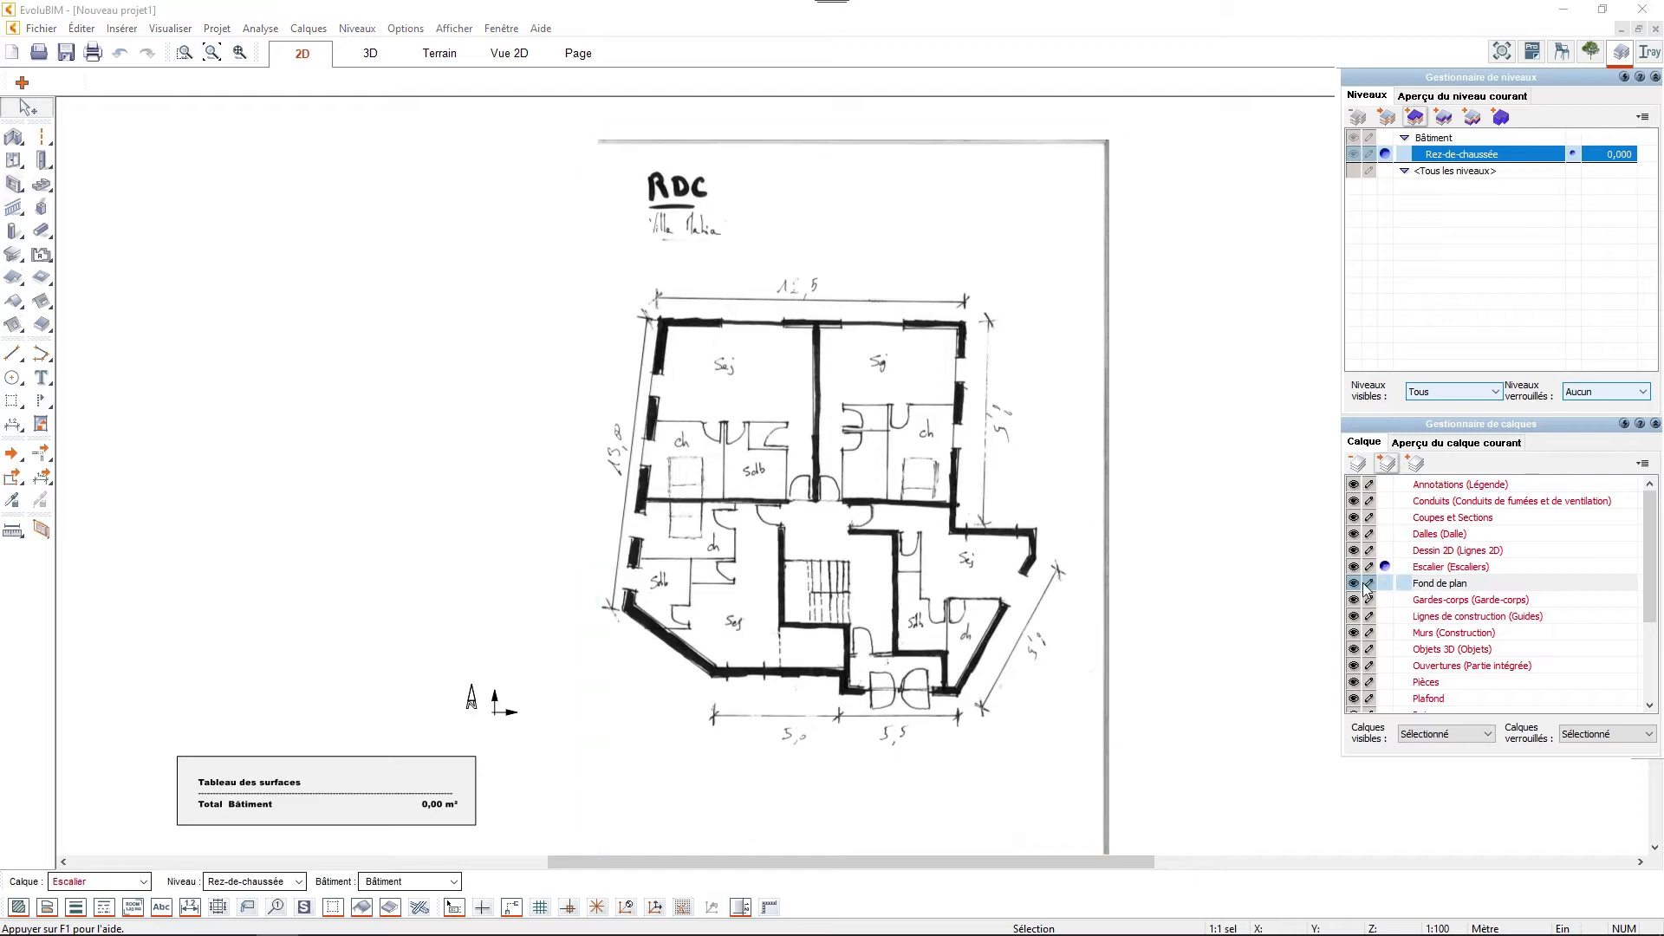
{"action": "left_click", "coordinate": [1354, 585]}
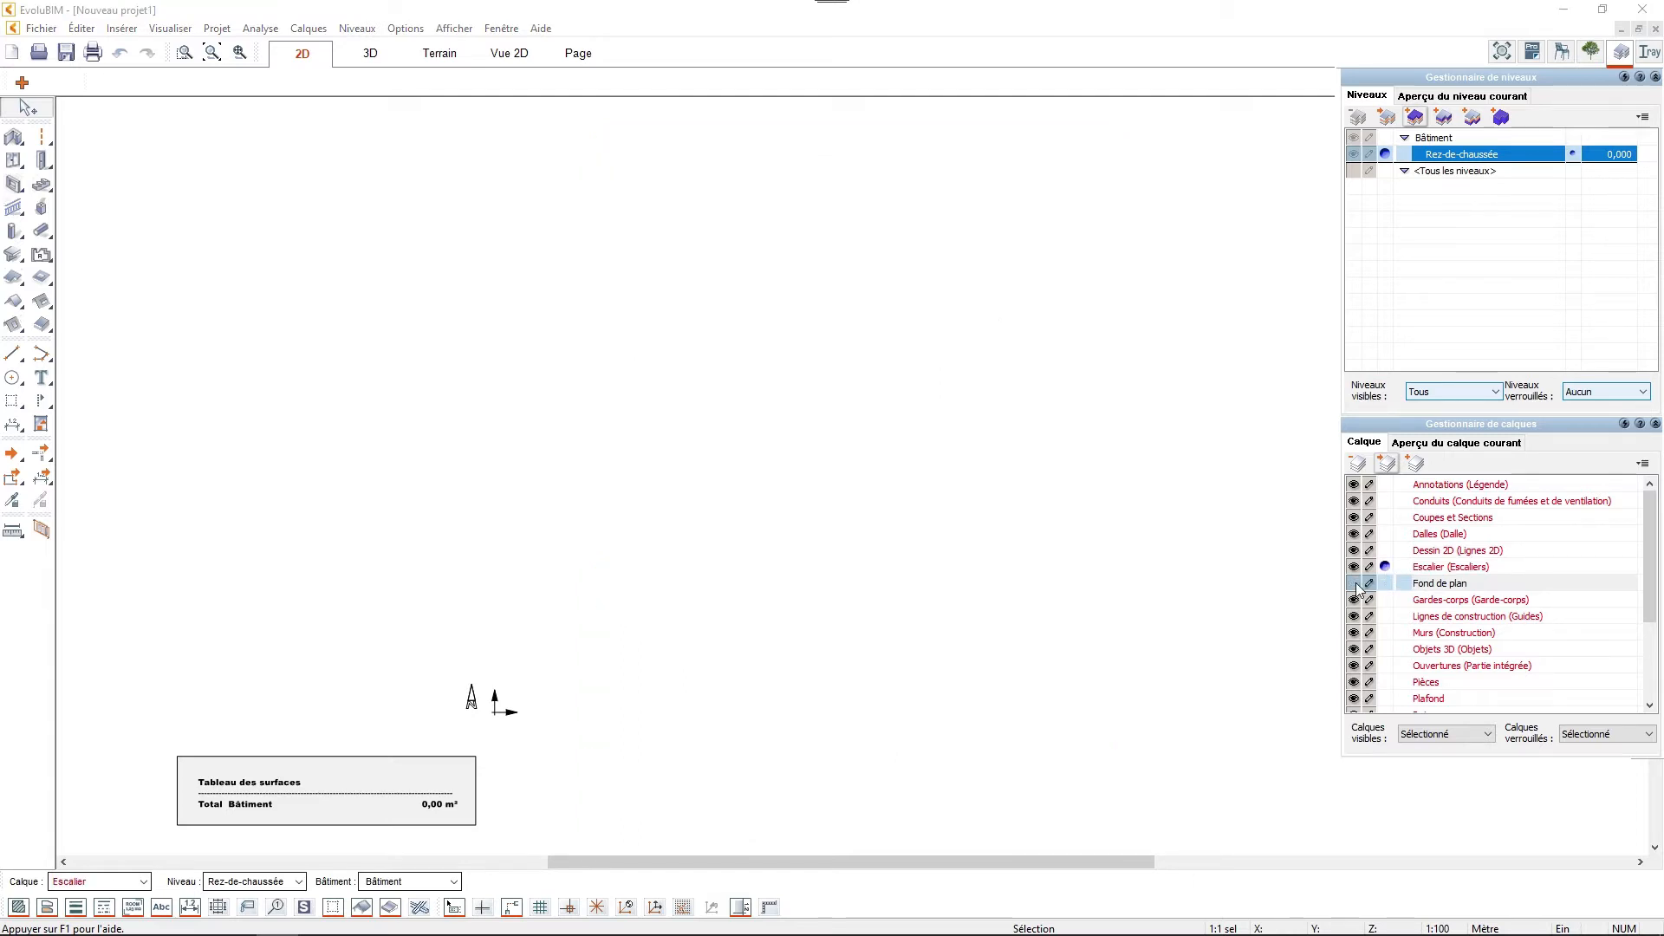
{"action": "left_click", "coordinate": [1354, 585]}
{"action": "left_click", "coordinate": [1354, 584]}
{"action": "left_click", "coordinate": [1354, 584]}
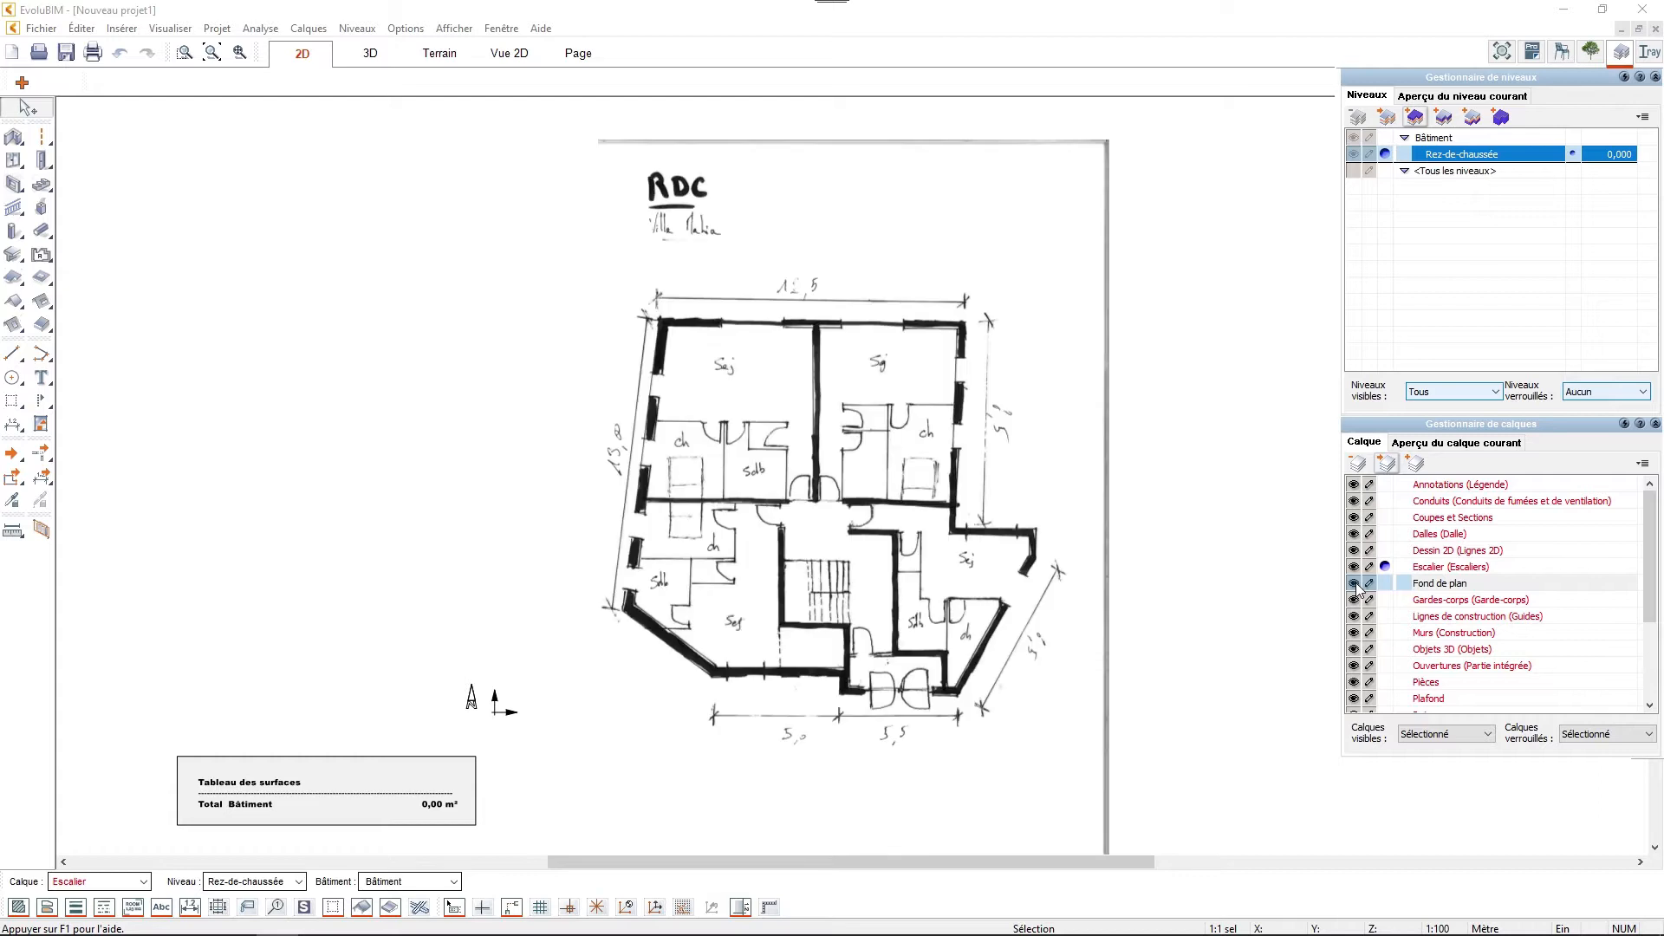
Adjust the number of image snap points added to the imported RDC sketch.
{"action": "left_click", "coordinate": [803, 409]}
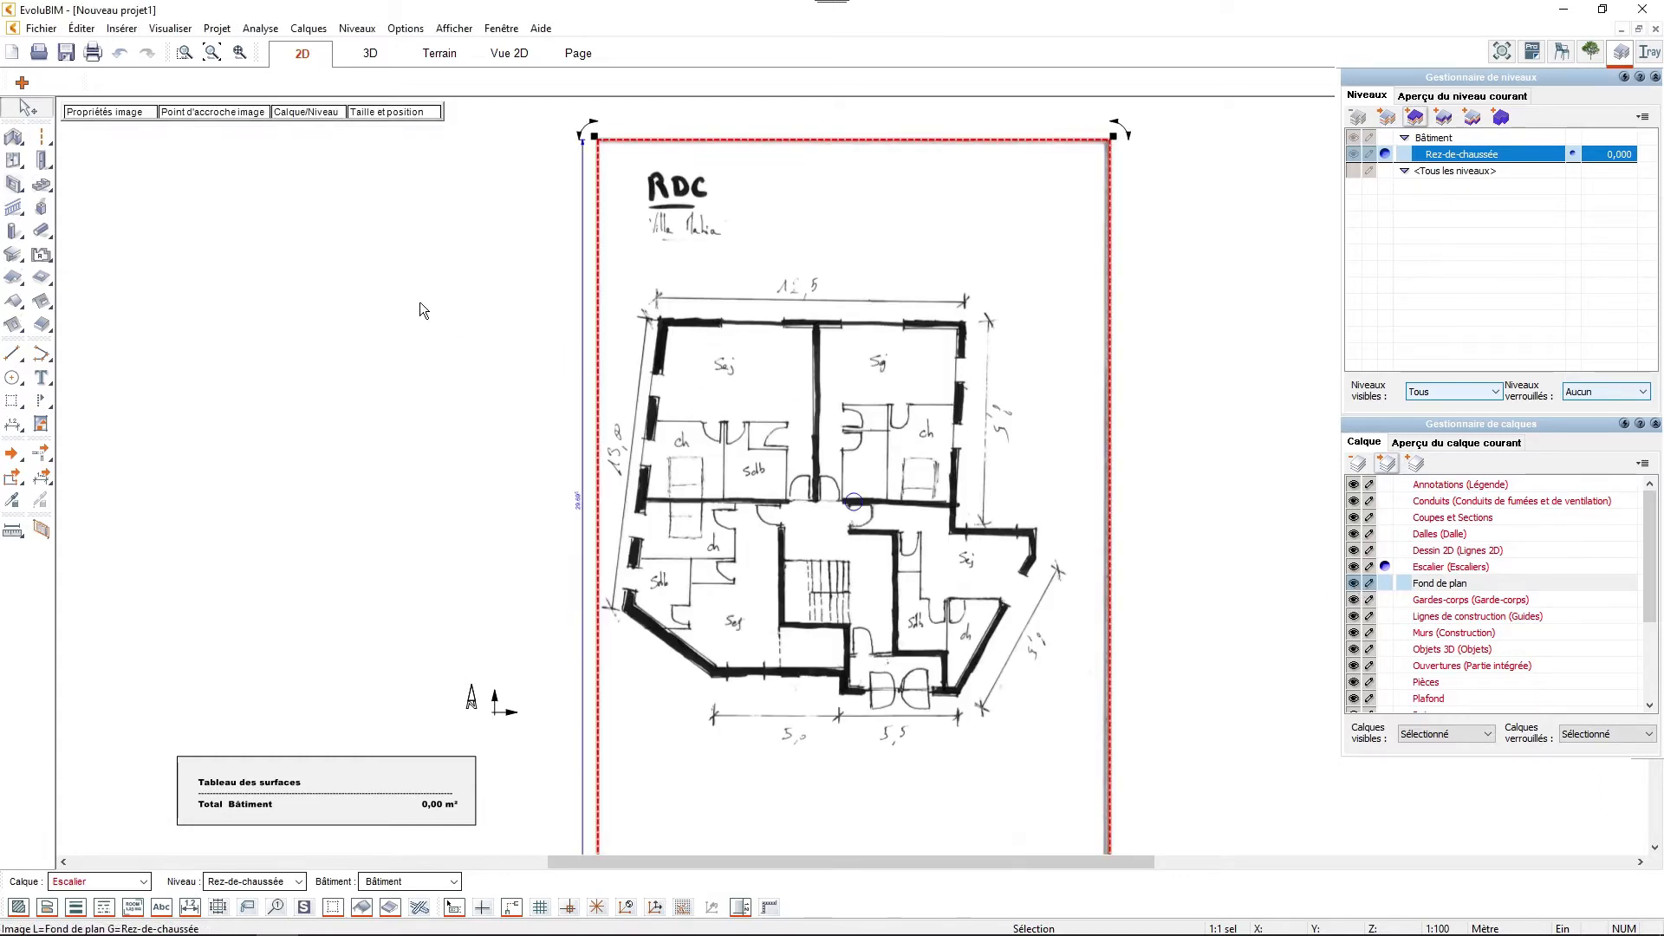
{"action": "left_click", "coordinate": [232, 117]}
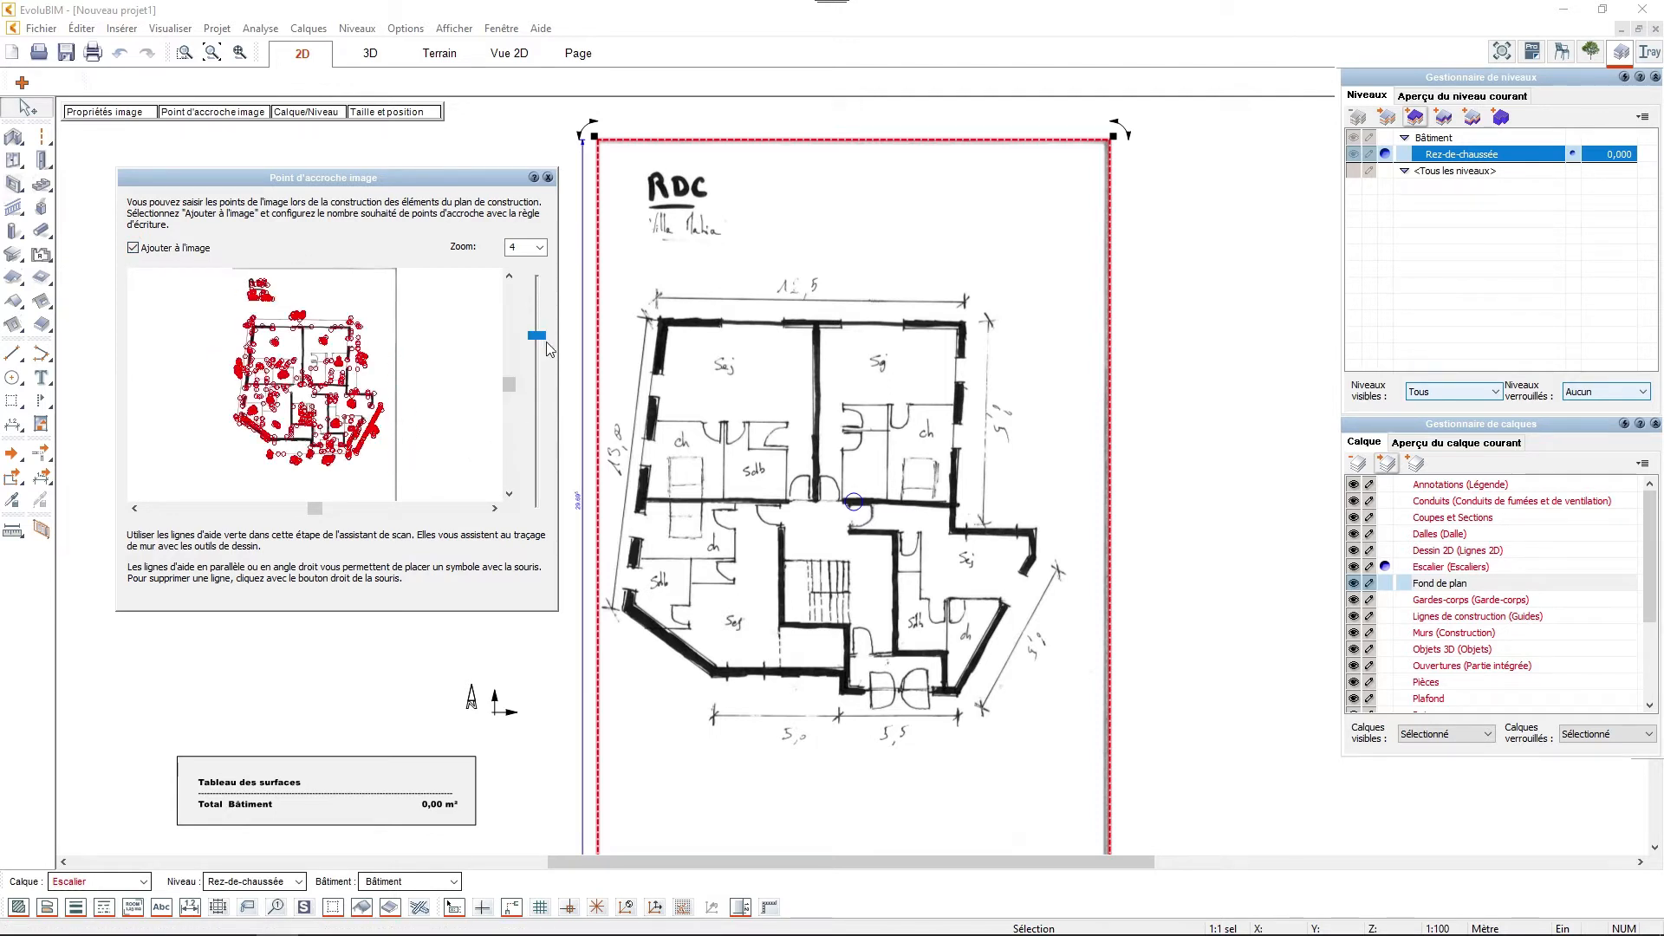
{"action": "mouse_move", "coordinate": [539, 338]}
{"action": "left_mouse_down"}
{"action": "mouse_move", "coordinate": [534, 397]}
{"action": "mouse_move", "coordinate": [537, 324]}
{"action": "left_mouse_up"}
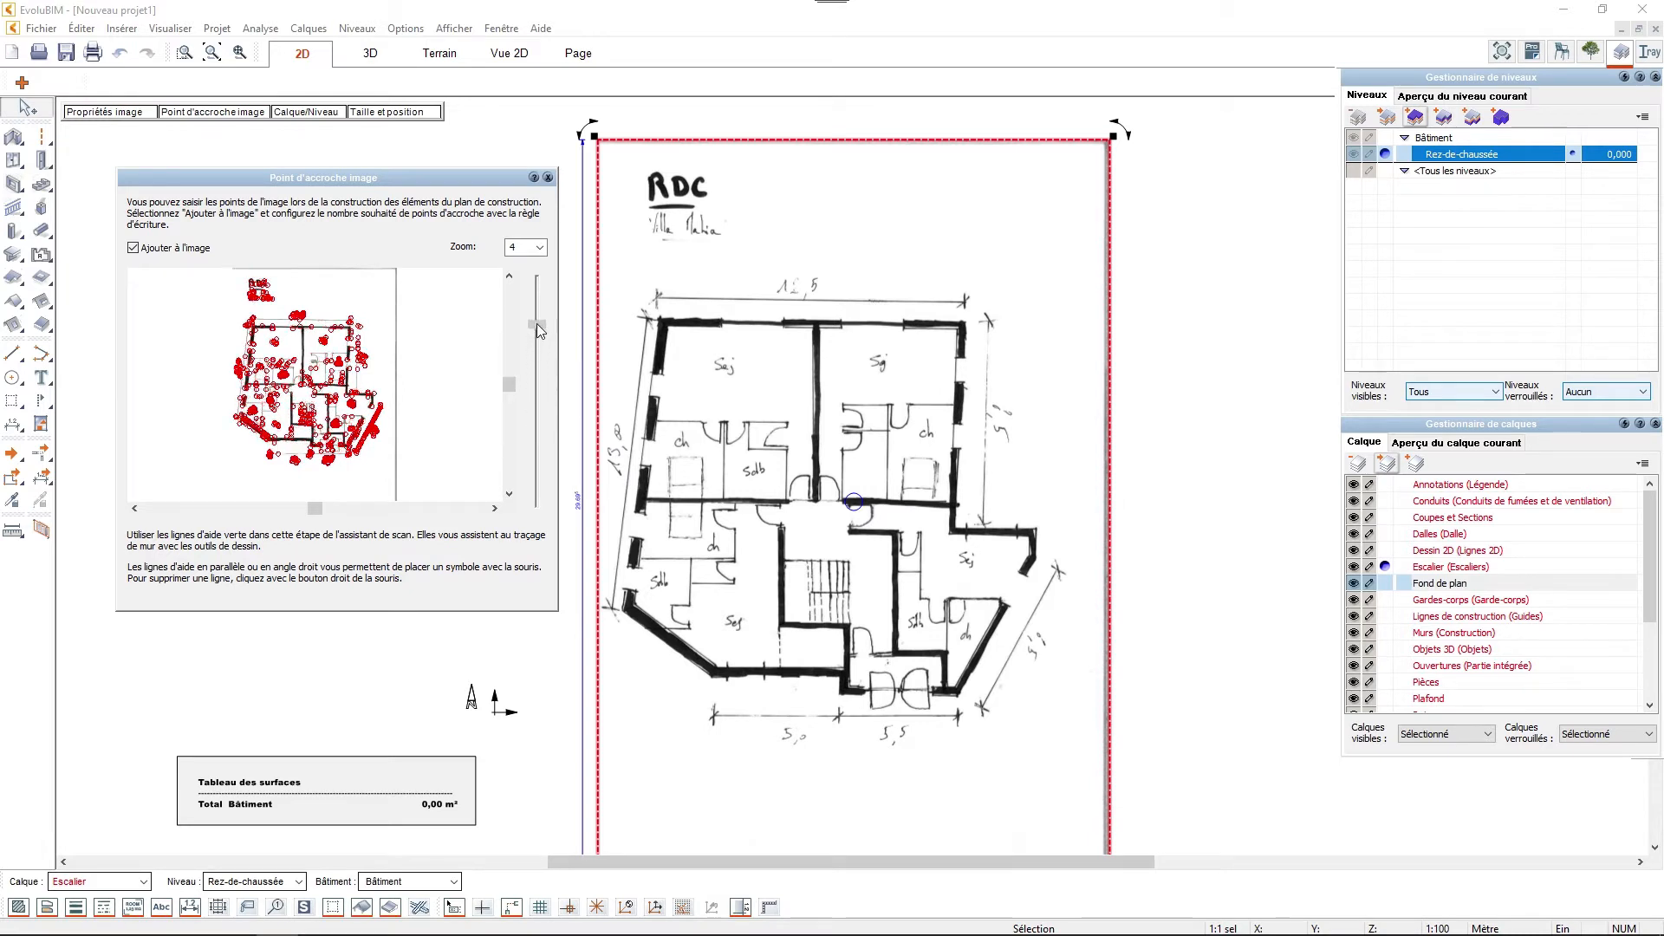
{"action": "left_click", "coordinate": [548, 177]}
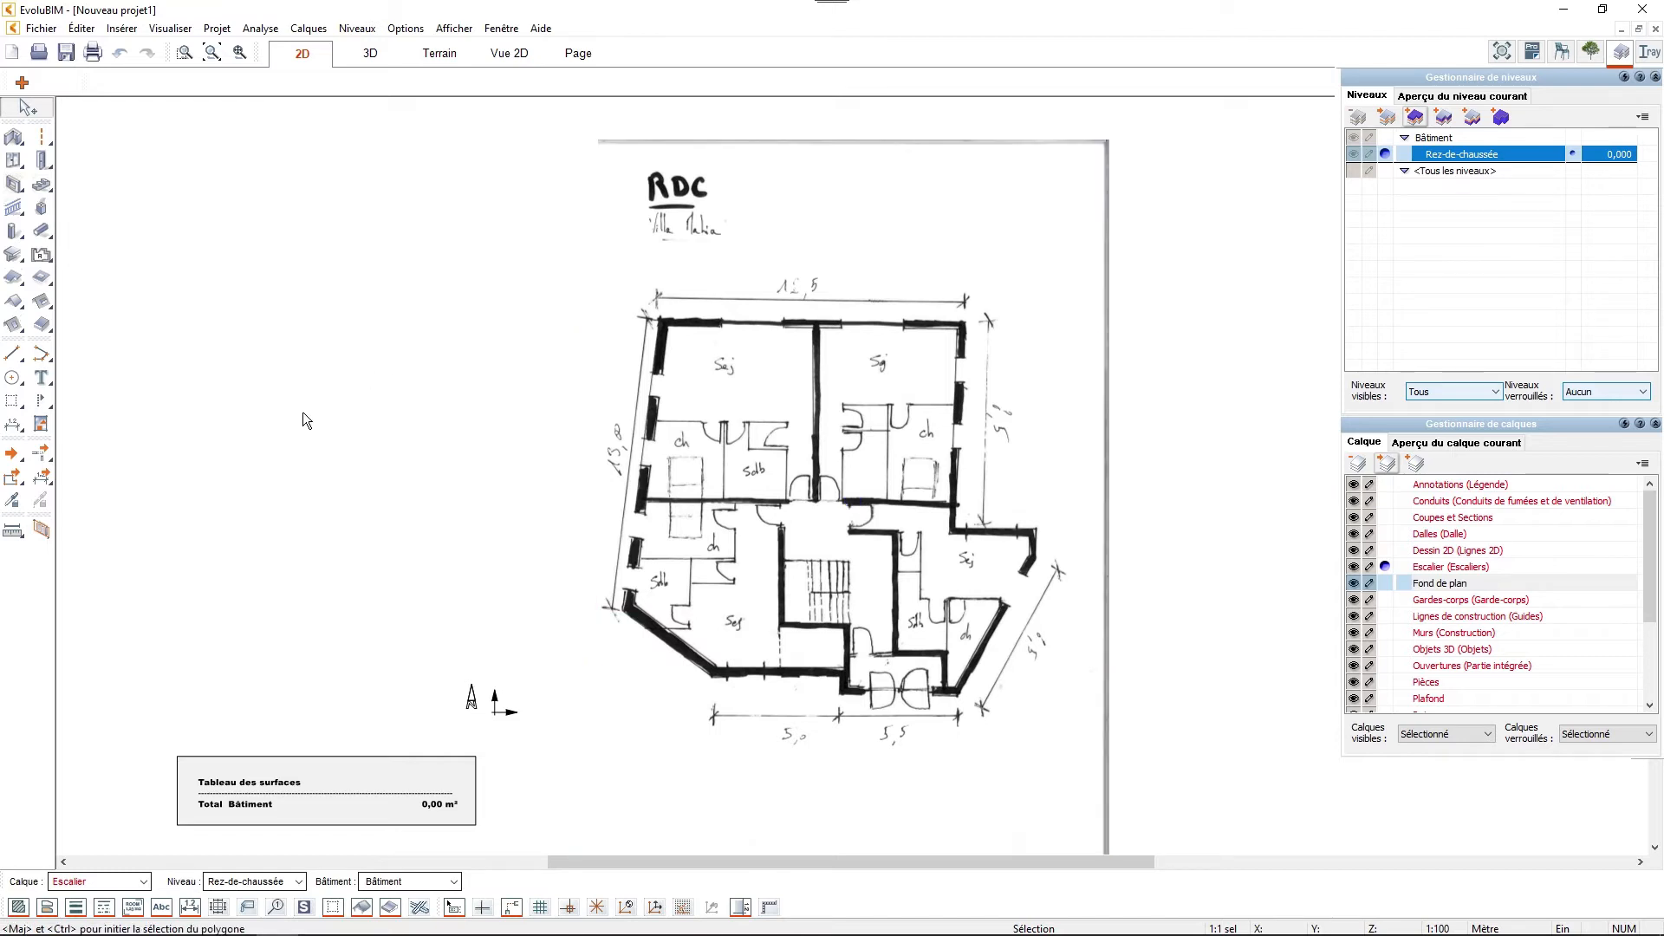
Measure the distance along the sketch's upper 12,5 dimension line to check the plan's scale.
{"action": "left_click", "coordinate": [15, 532]}
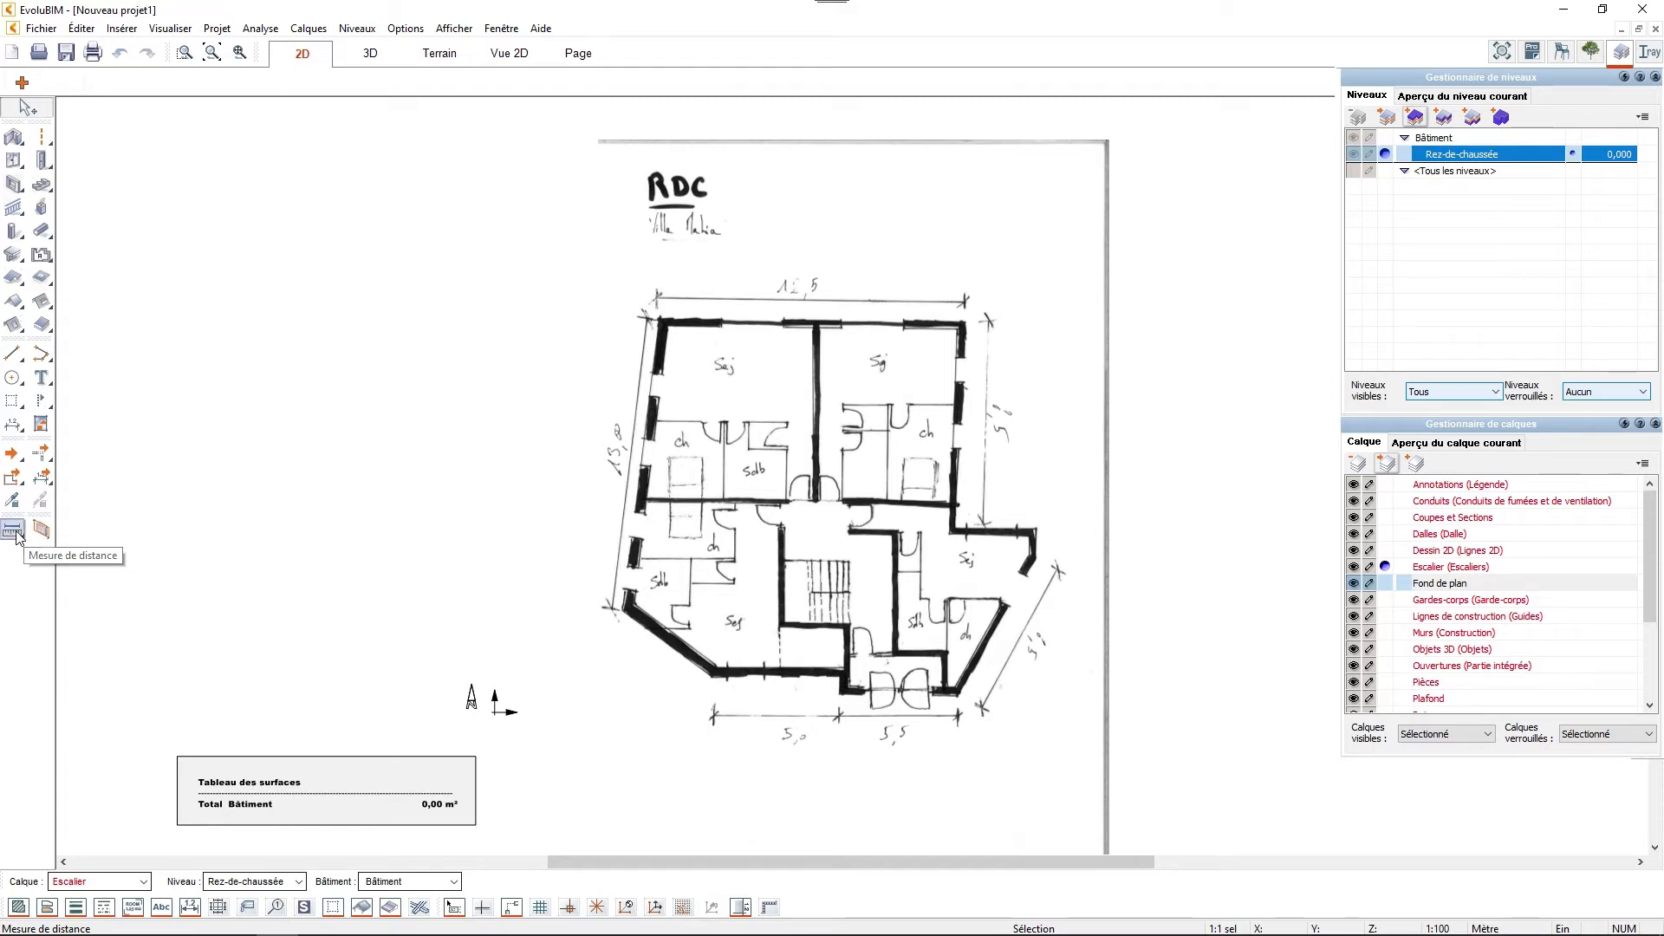
{"action": "scroll", "coordinate": [698, 297], "scroll_direction": "up", "scroll_amount": 2}
{"action": "scroll", "coordinate": [628, 294], "scroll_direction": "up", "scroll_amount": 1}
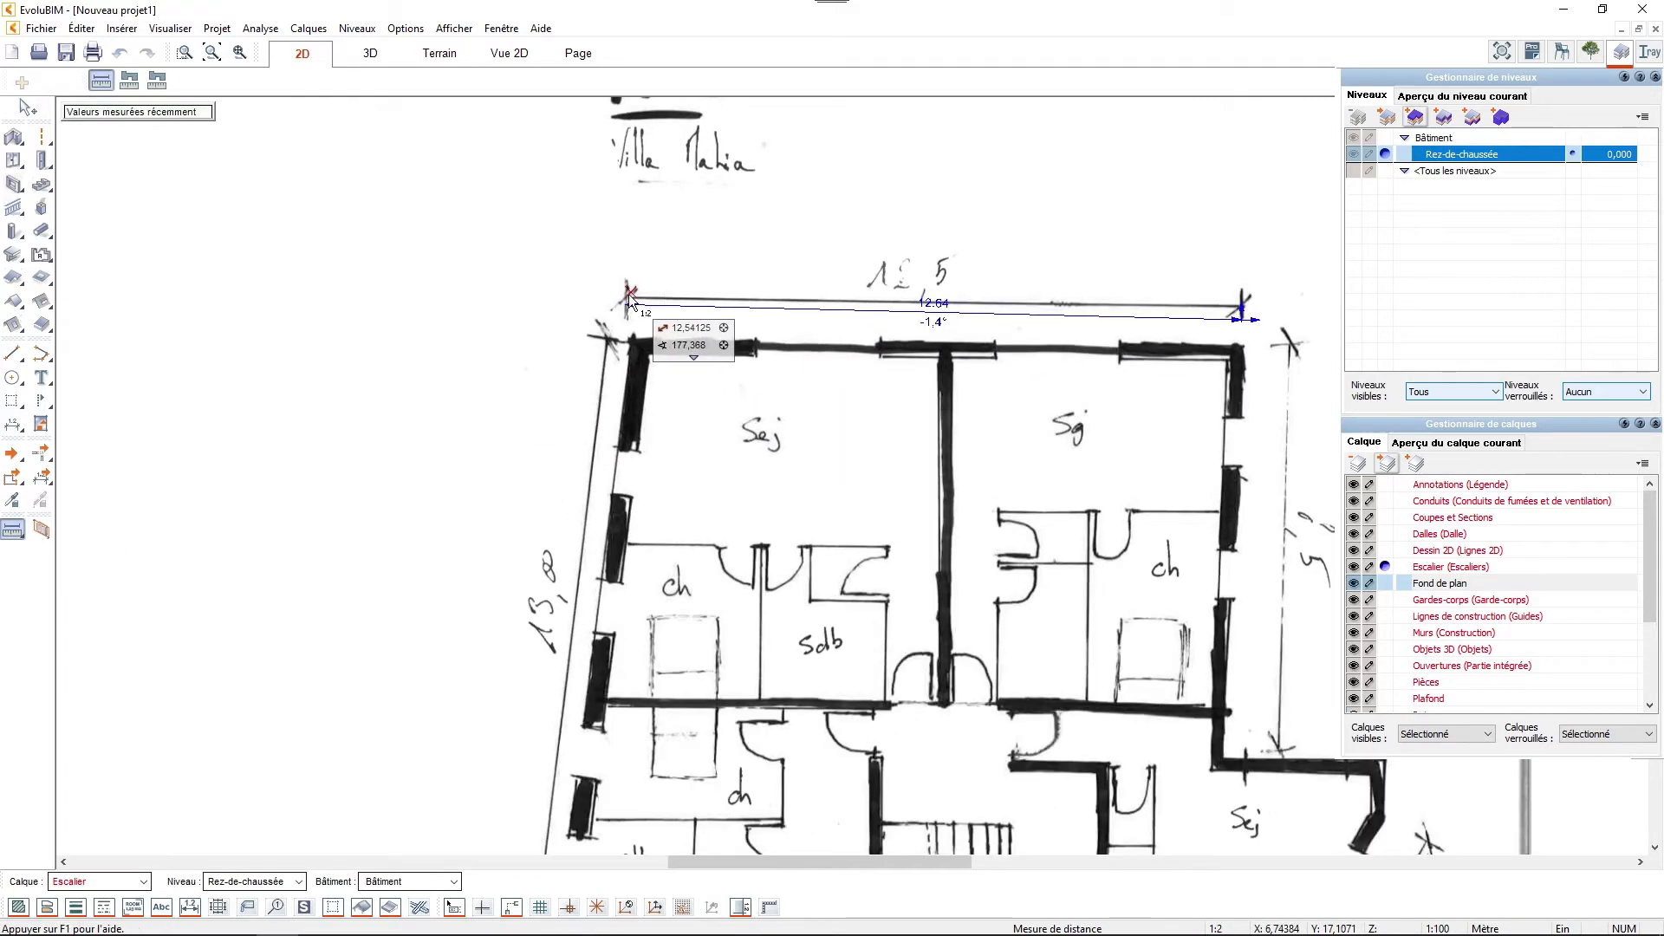
{"action": "left_click", "coordinate": [628, 295]}
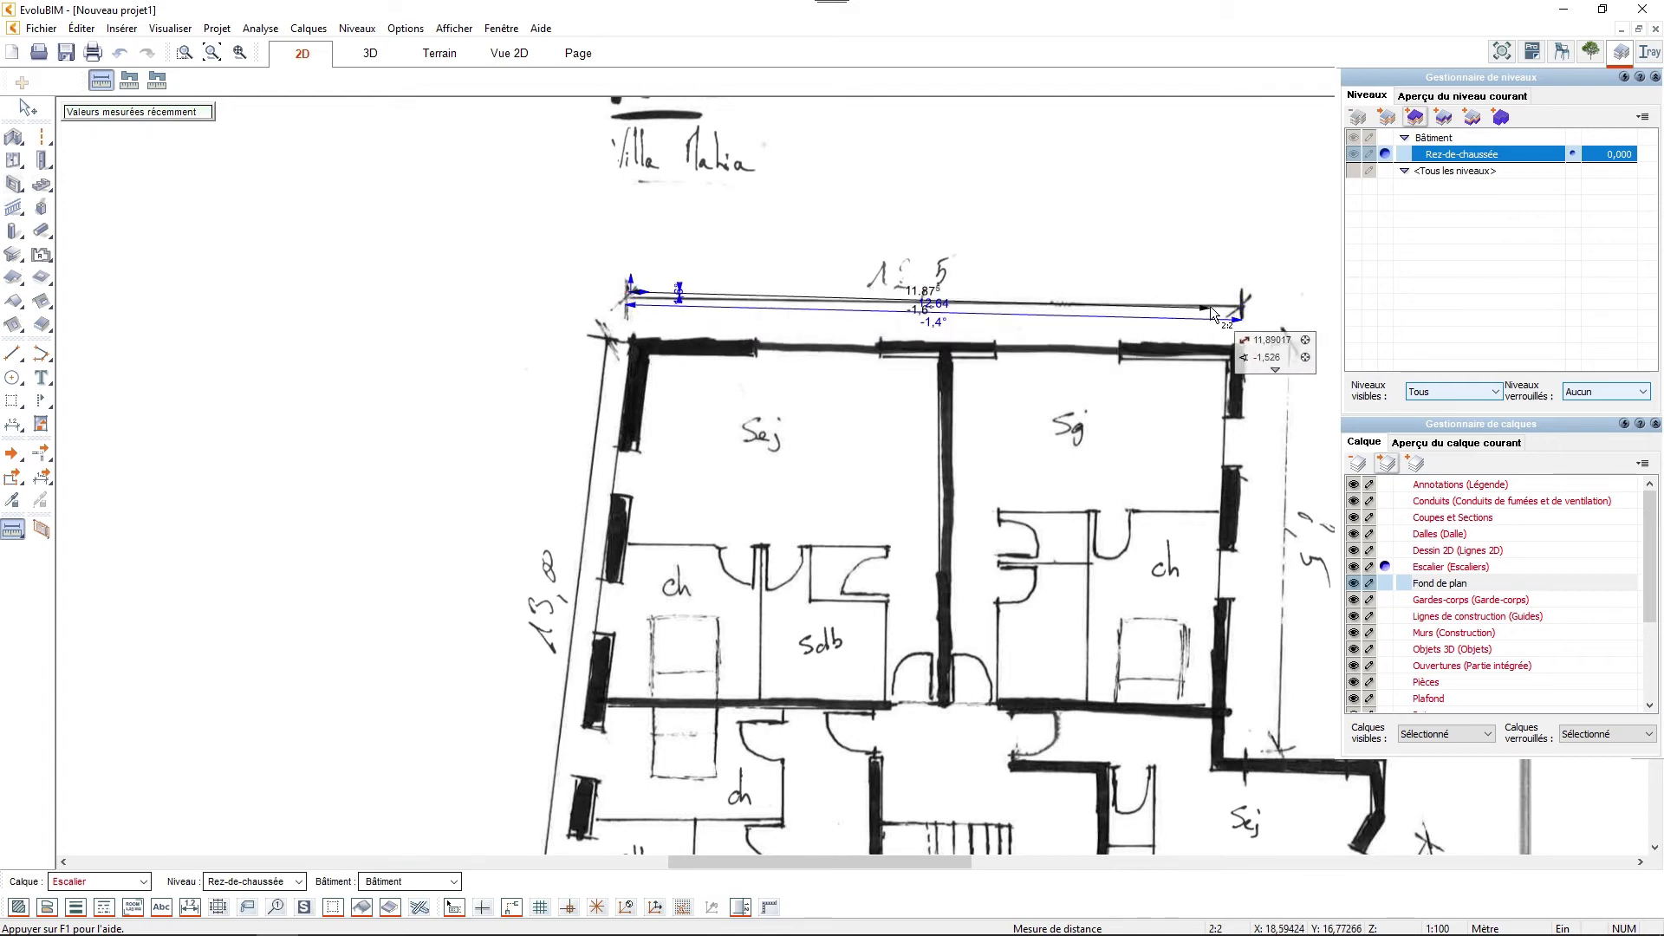
{"action": "left_click", "coordinate": [1237, 297]}
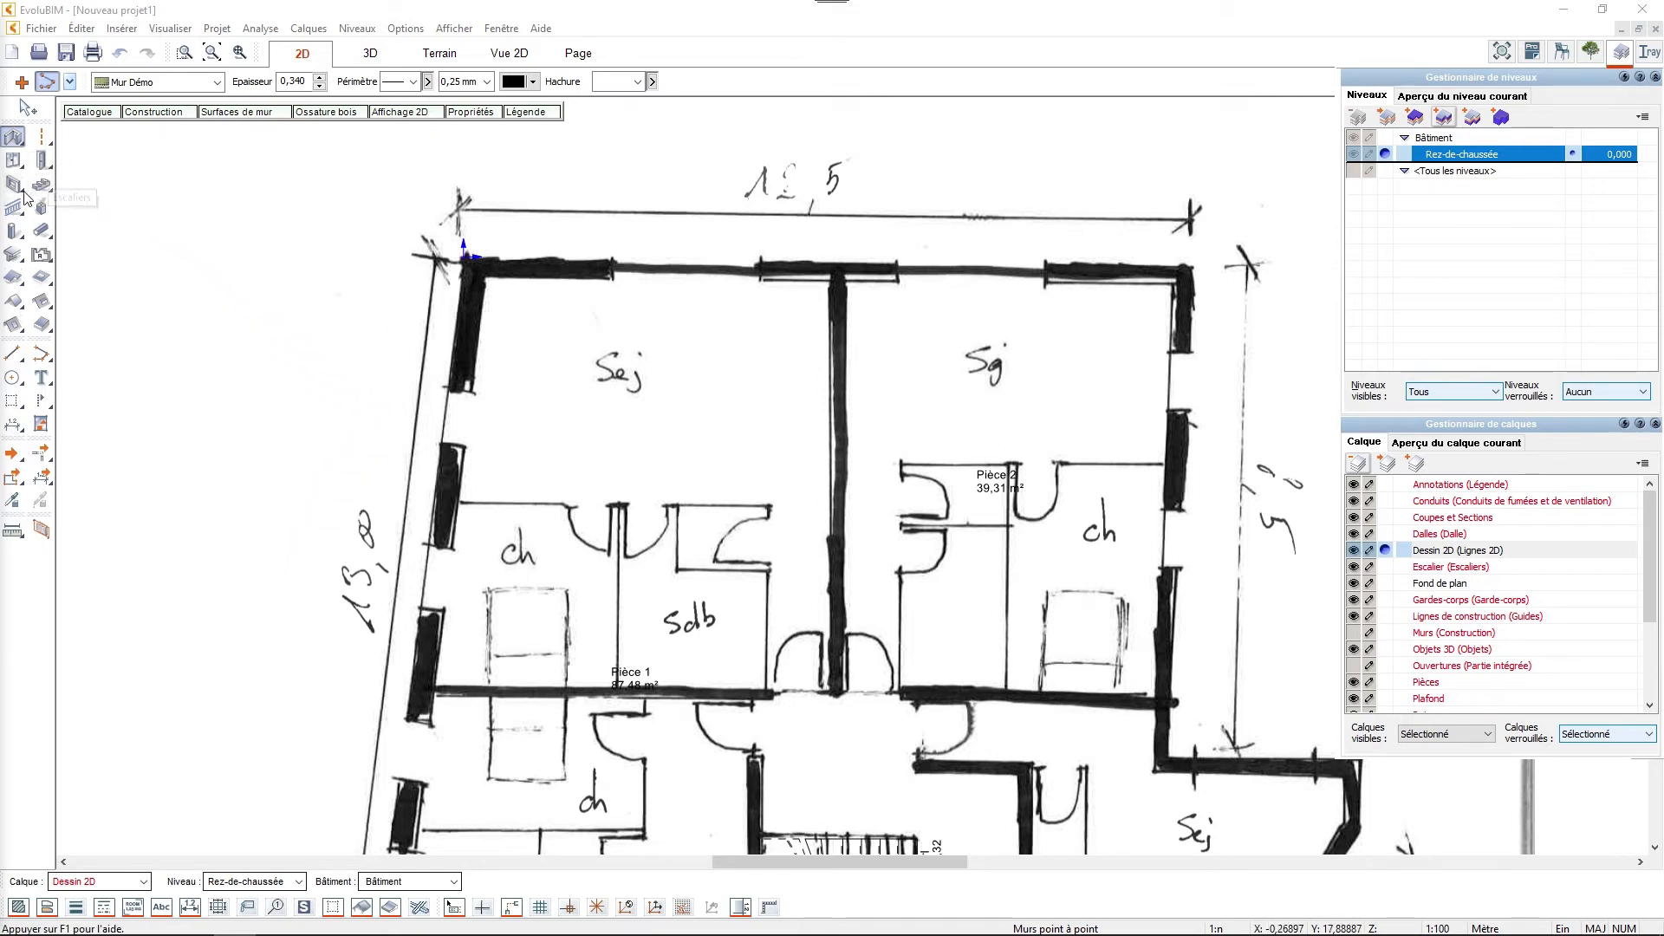
Trace a straight Mur Démo wall, 0,340 m thick, along the upper facade of the sketch from corner to corner.
{"action": "left_click", "coordinate": [466, 257]}
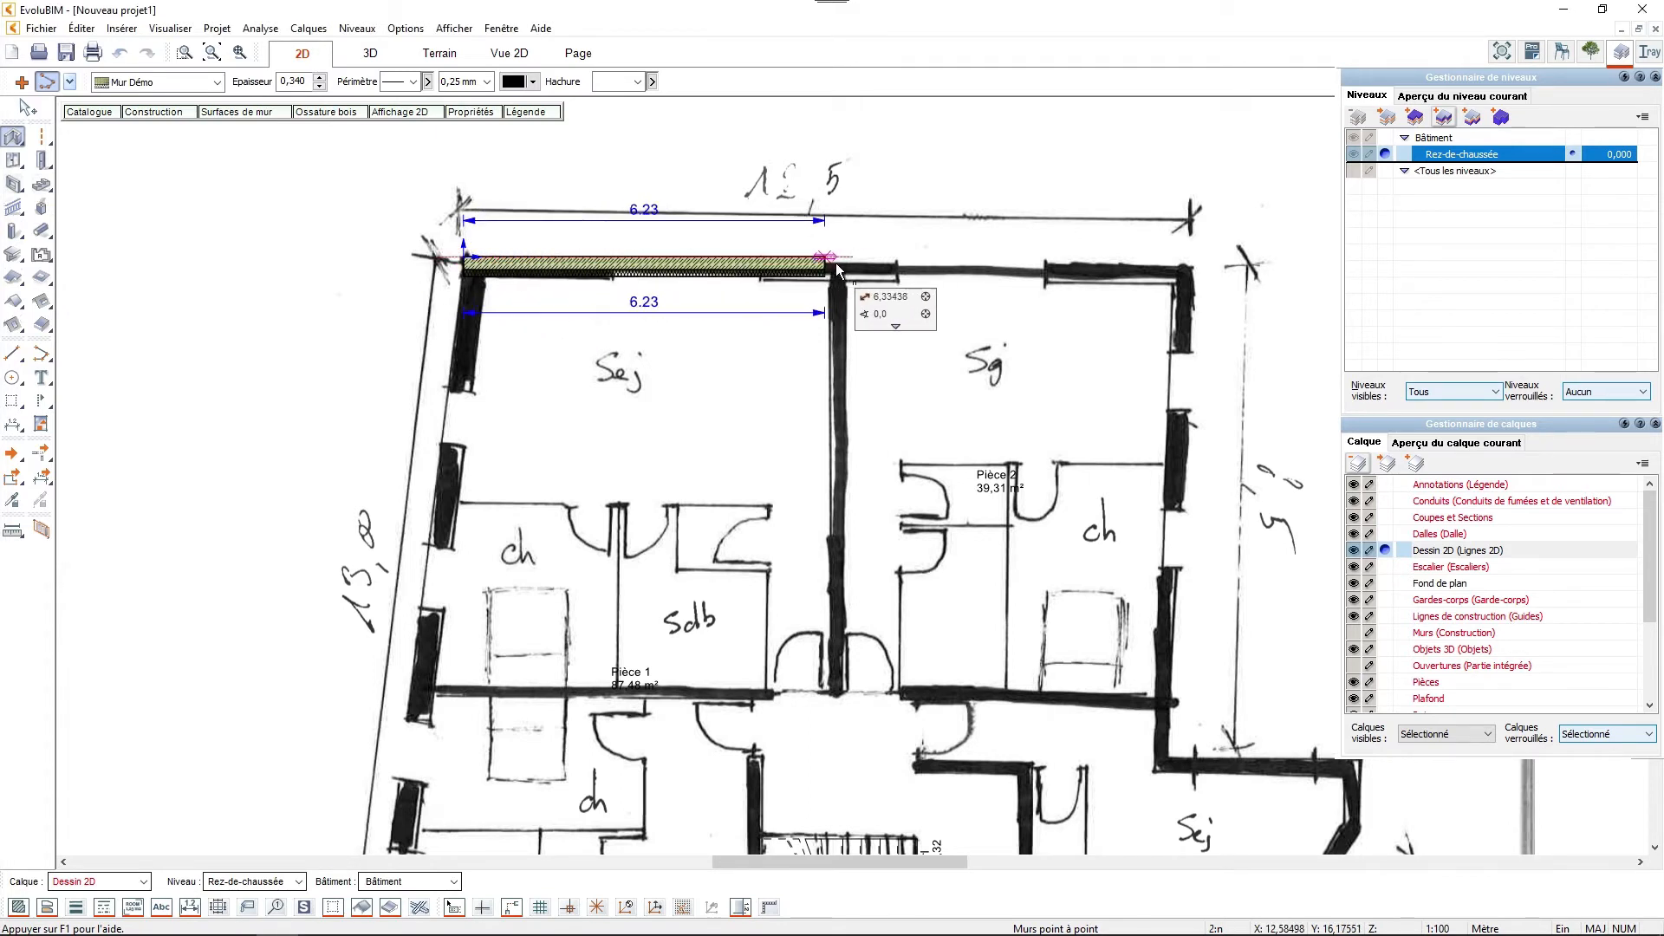
{"action": "double_click", "coordinate": [1164, 259]}
Show the Murs and Ouvertures layers and examine the modelled ground floor in 3D.
{"action": "left_click", "coordinate": [1355, 632]}
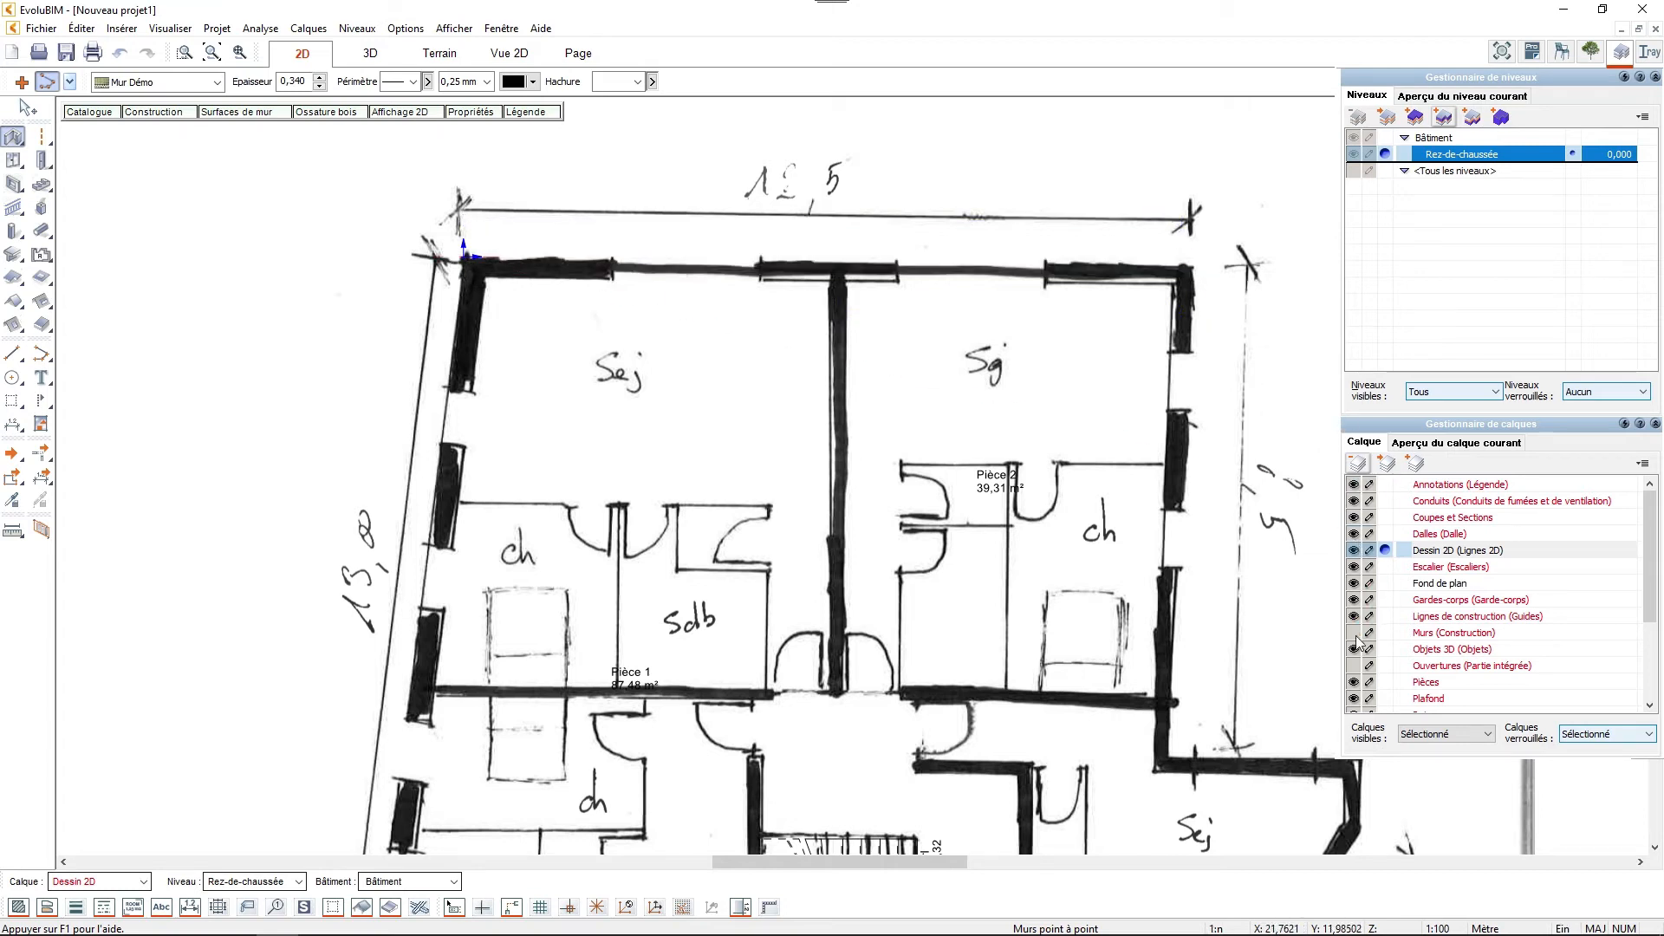
{"action": "left_click", "coordinate": [1355, 665]}
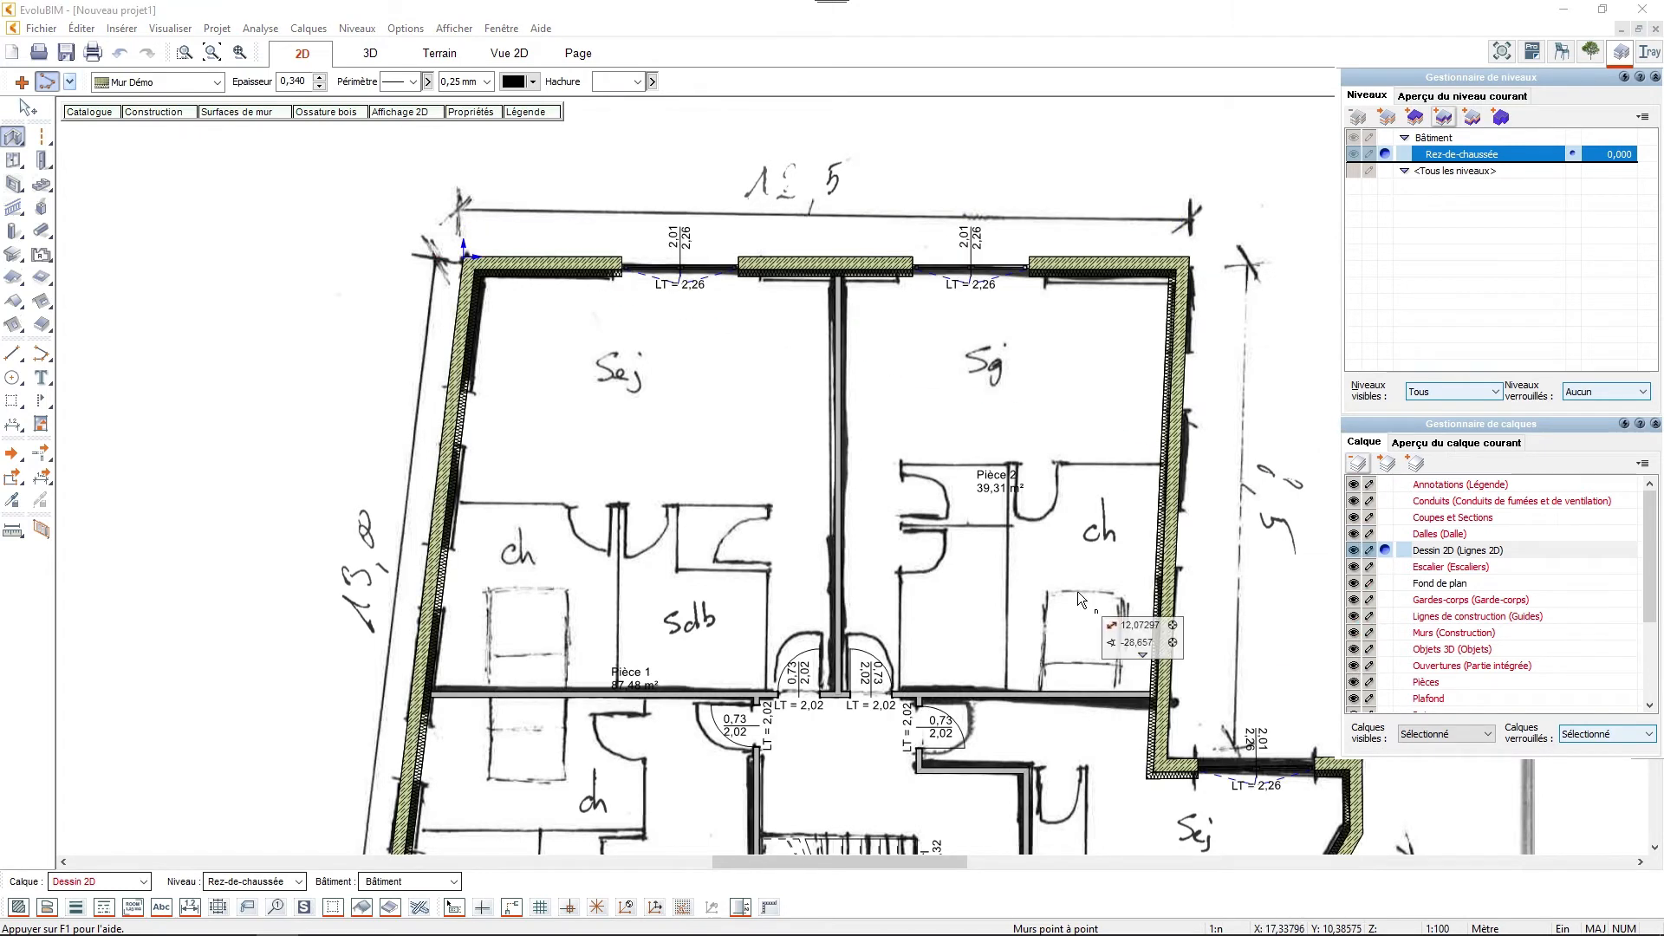
{"action": "middle_click_drag", "start_coordinate": [1077, 605], "coordinate": [1054, 573]}
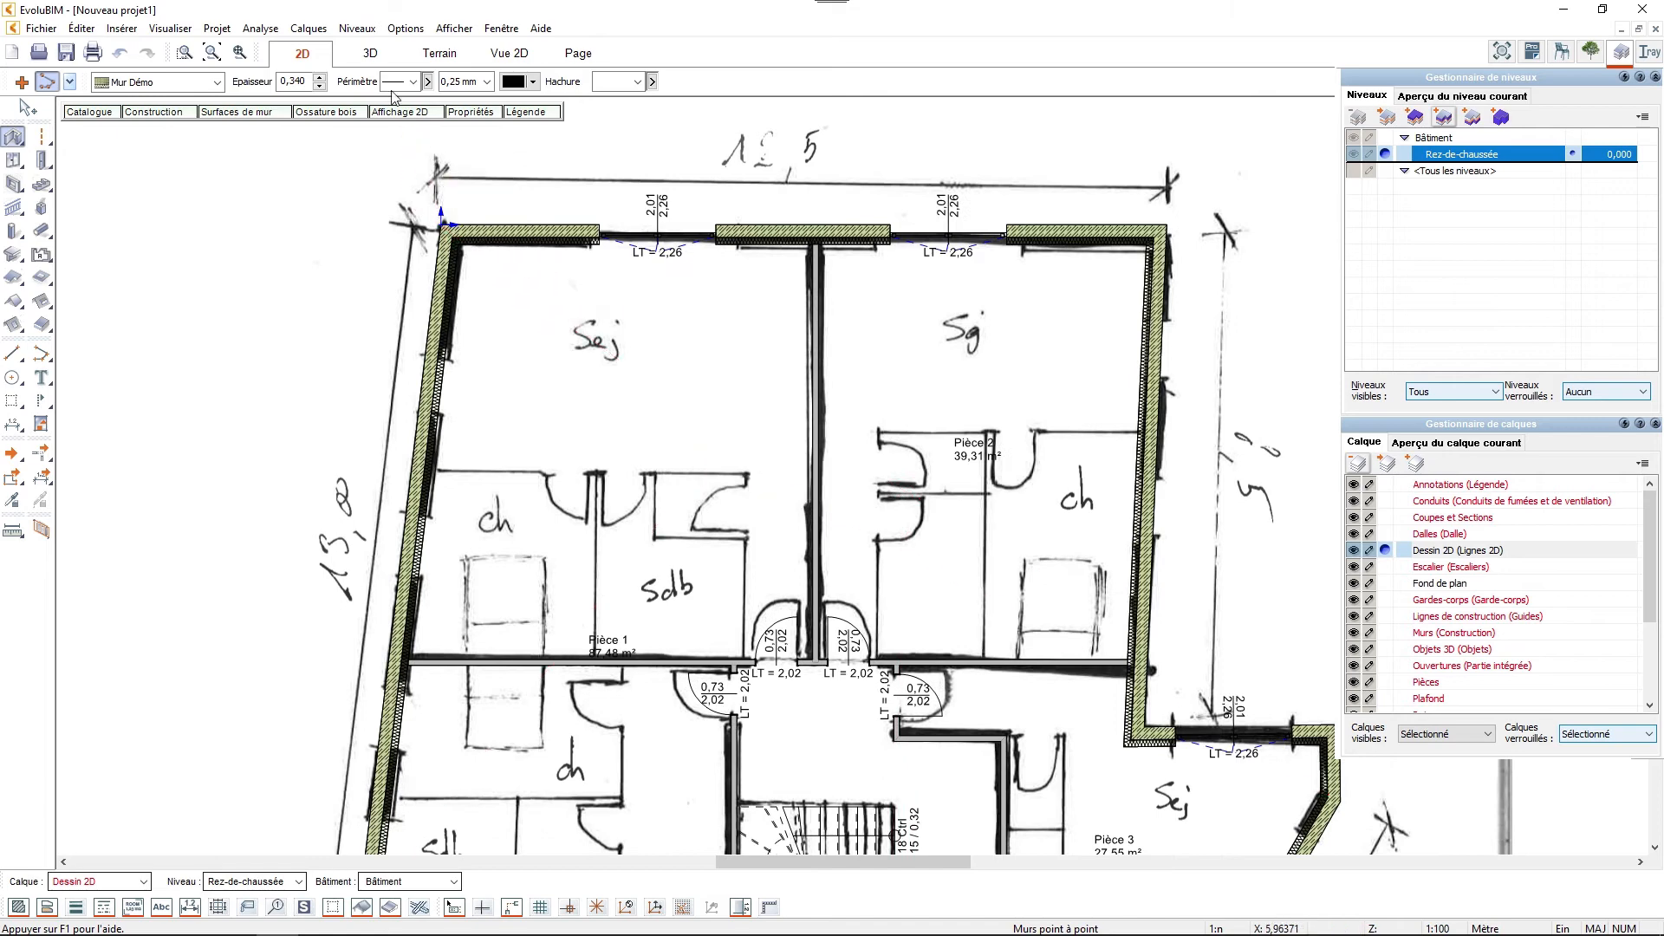
{"action": "left_click", "coordinate": [371, 53]}
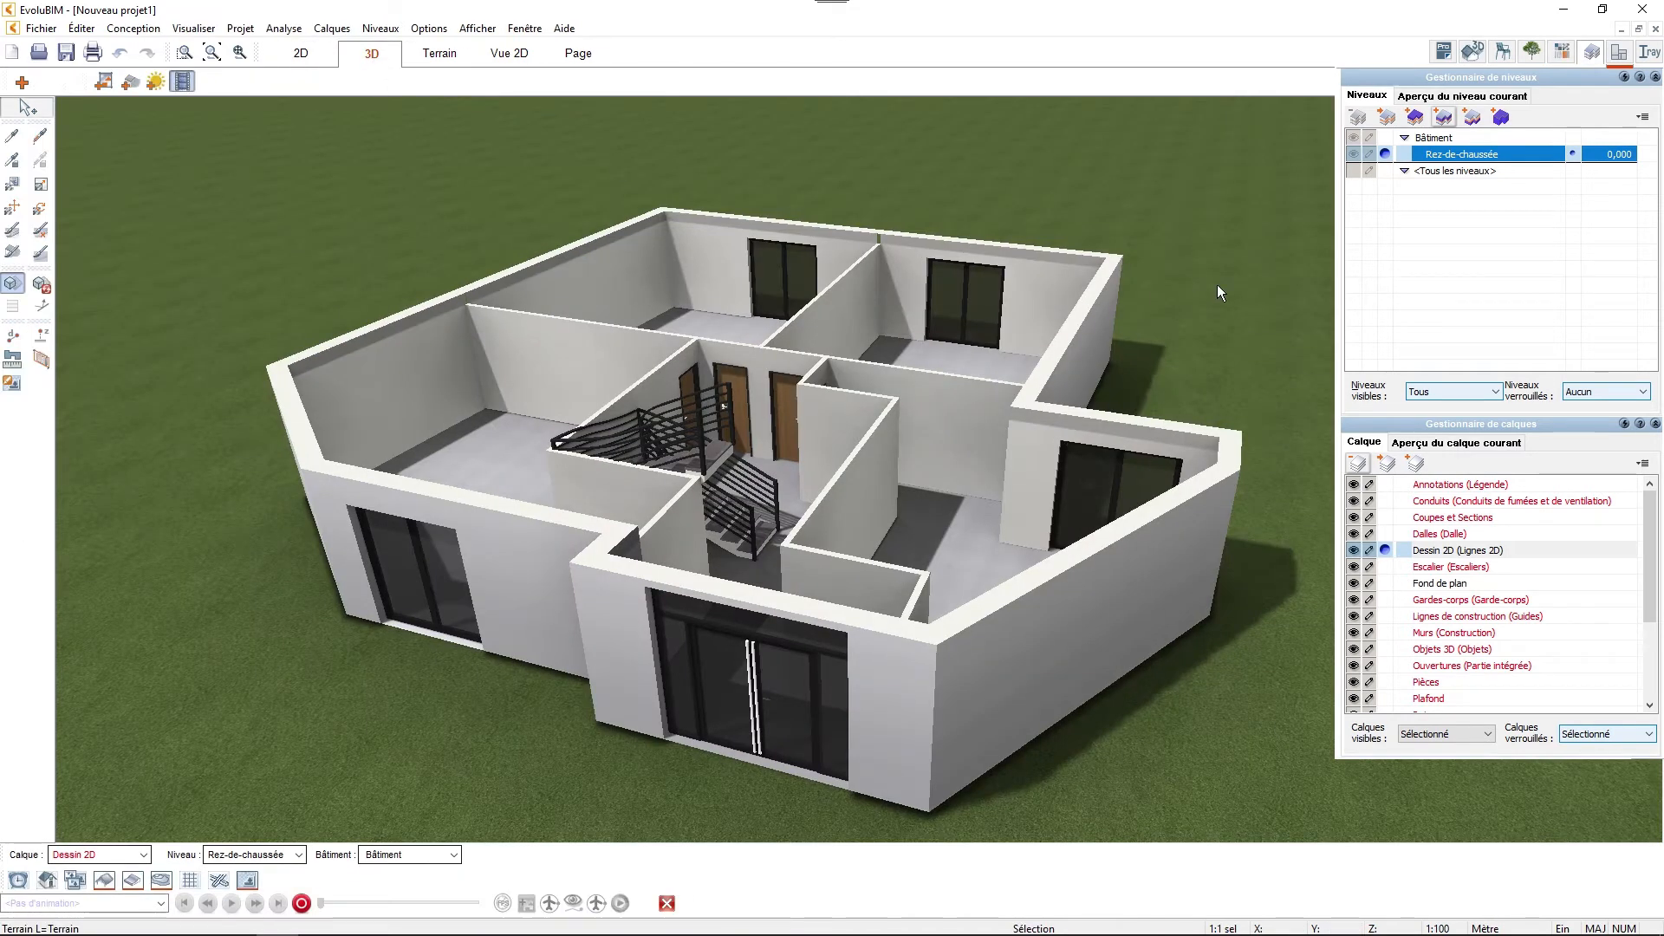
{"action": "middle_click_drag", "start_coordinate": [1219, 285], "coordinate": [716, 263]}
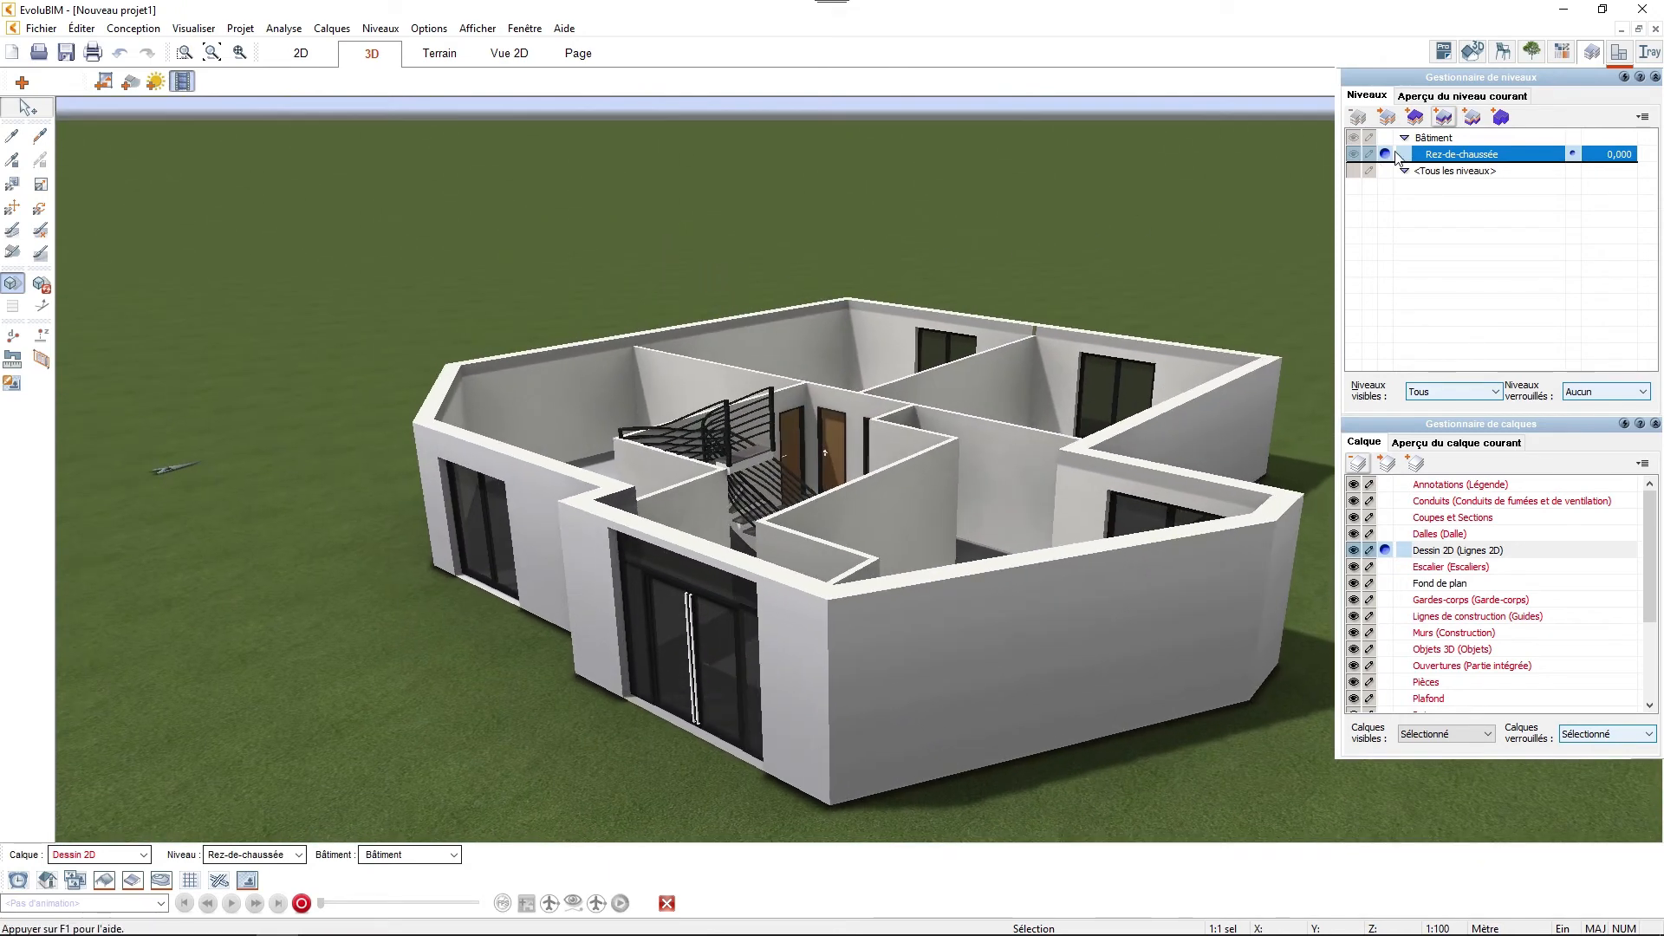
Put the modelled project away and switch to the other, empty project's 2D plan.
{"action": "left_click", "coordinate": [1624, 32]}
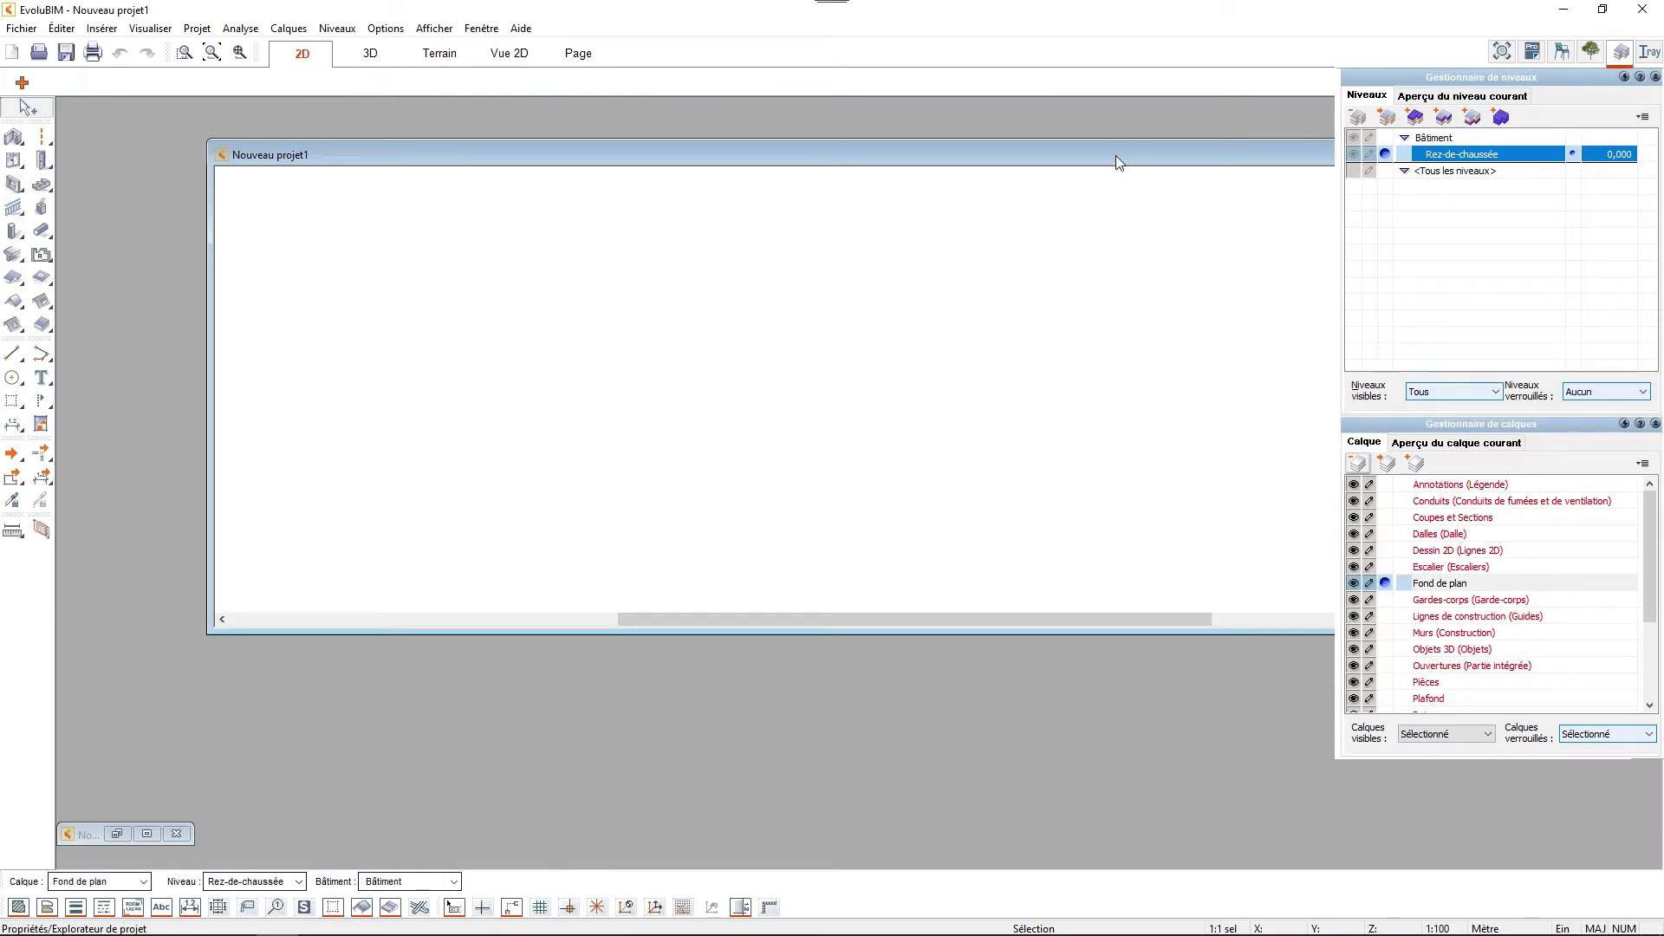
{"action": "middle_click_drag", "start_coordinate": [872, 469], "coordinate": [830, 384]}
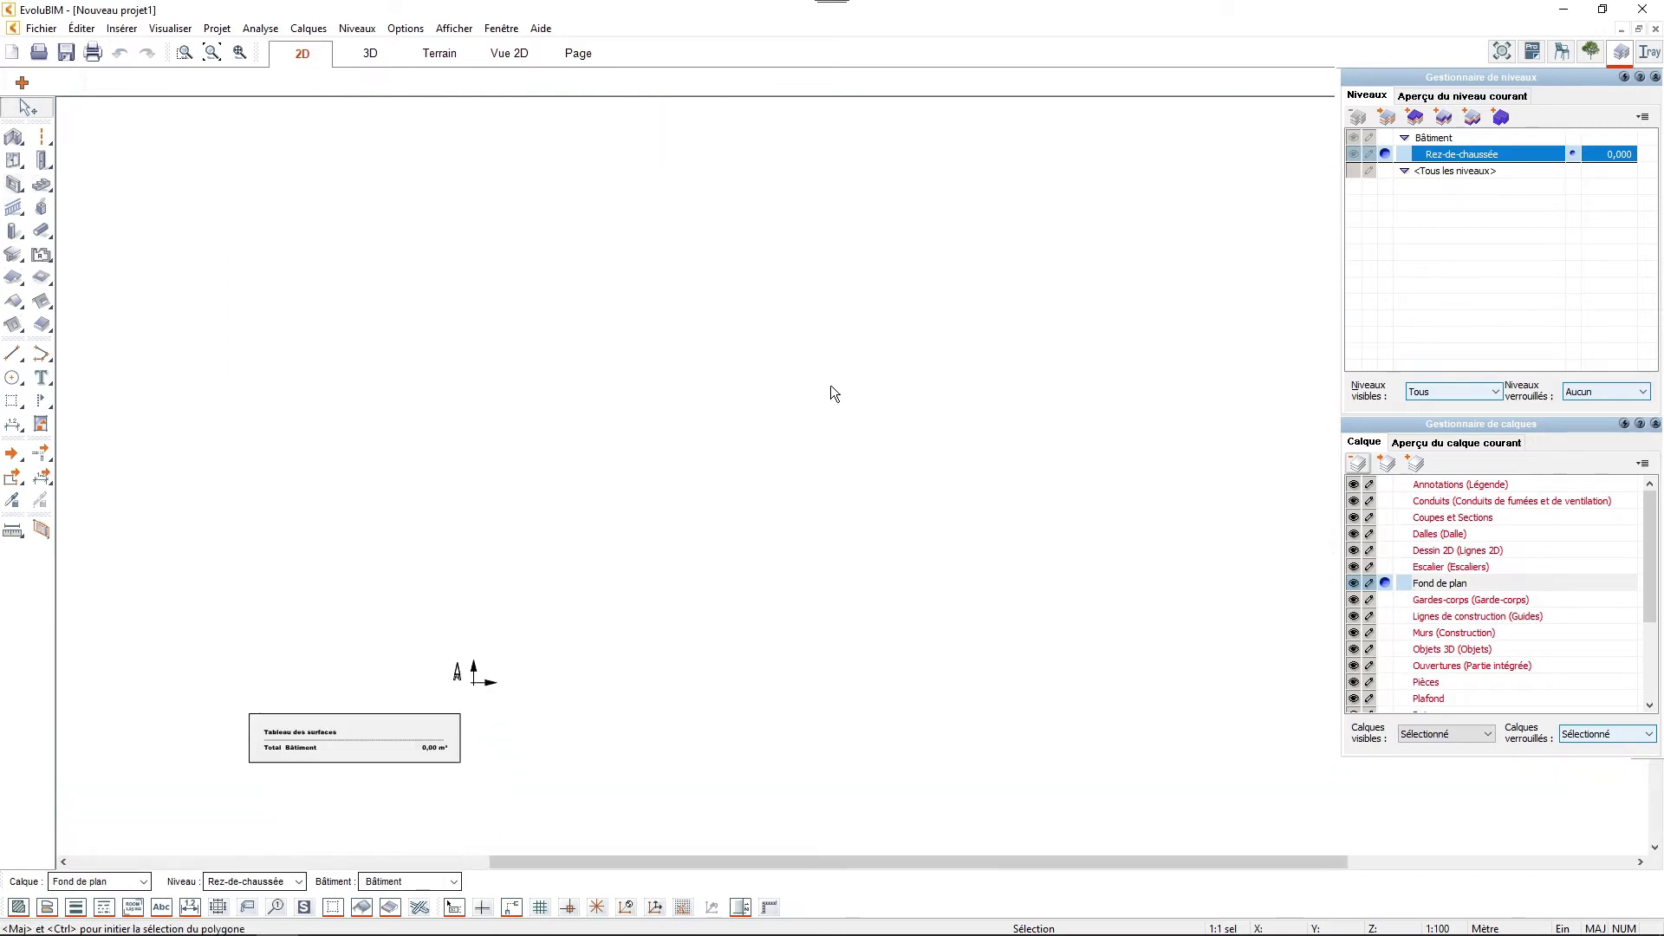
{"action": "scroll", "coordinate": [740, 456], "scroll_direction": "up", "scroll_amount": 1}
{"action": "middle_click_drag", "start_coordinate": [740, 456], "coordinate": [799, 356]}
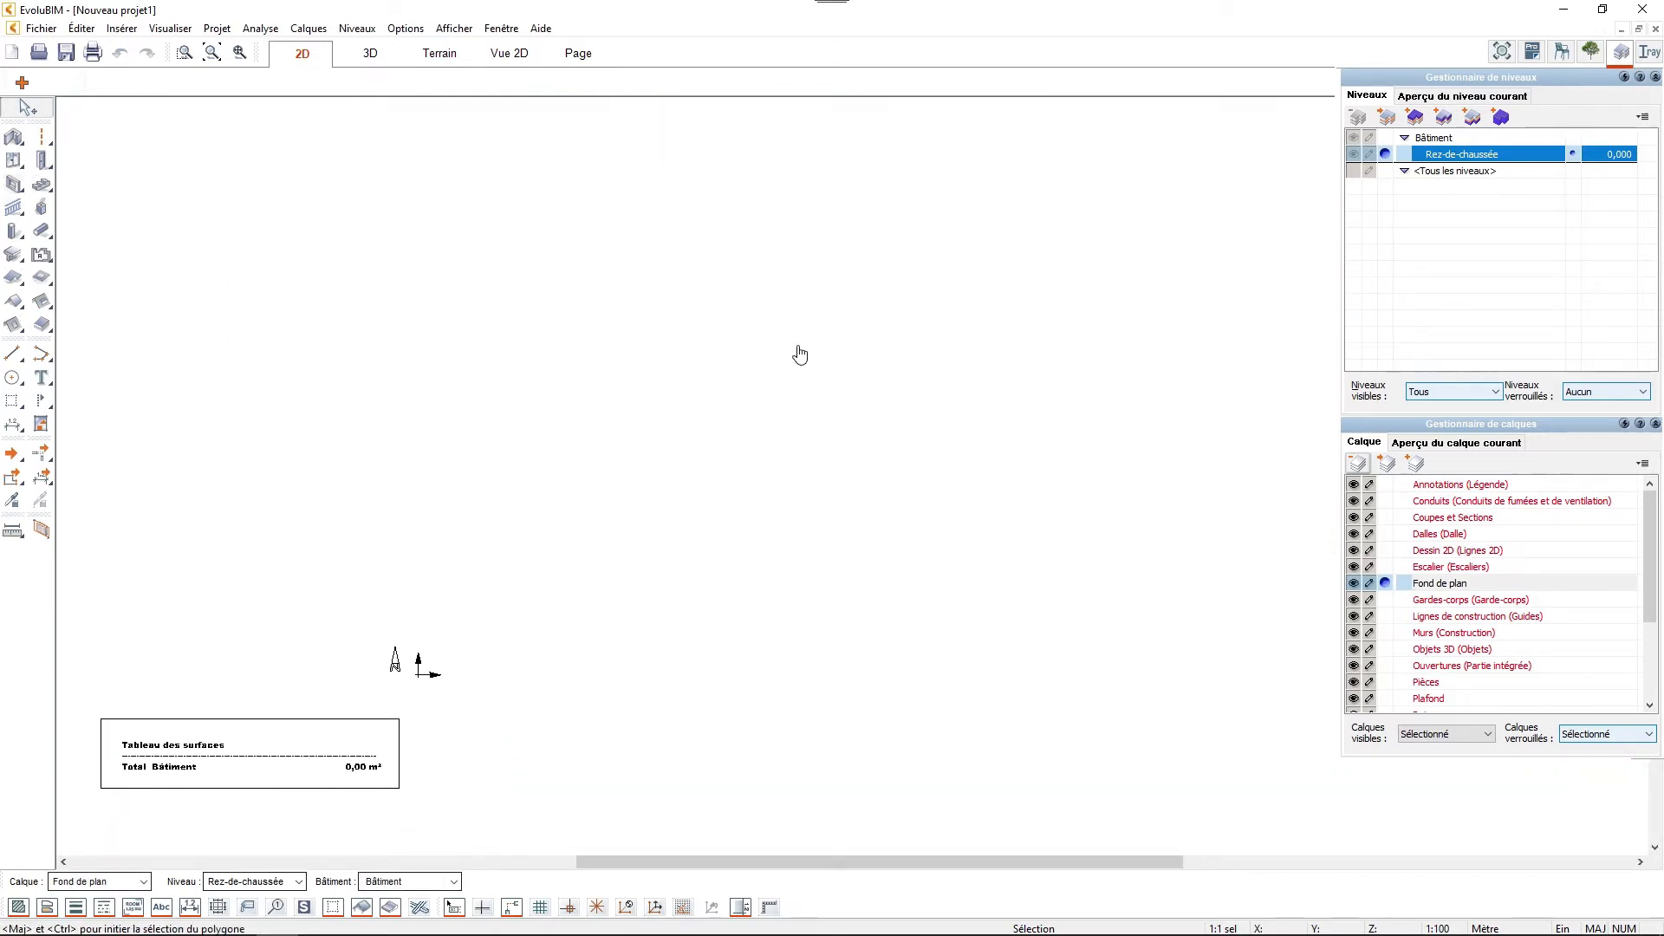
Open the RDC drawing from the Plans tuto folder for DWG/DXF import and examine its preview.
{"action": "left_click", "coordinate": [41, 28]}
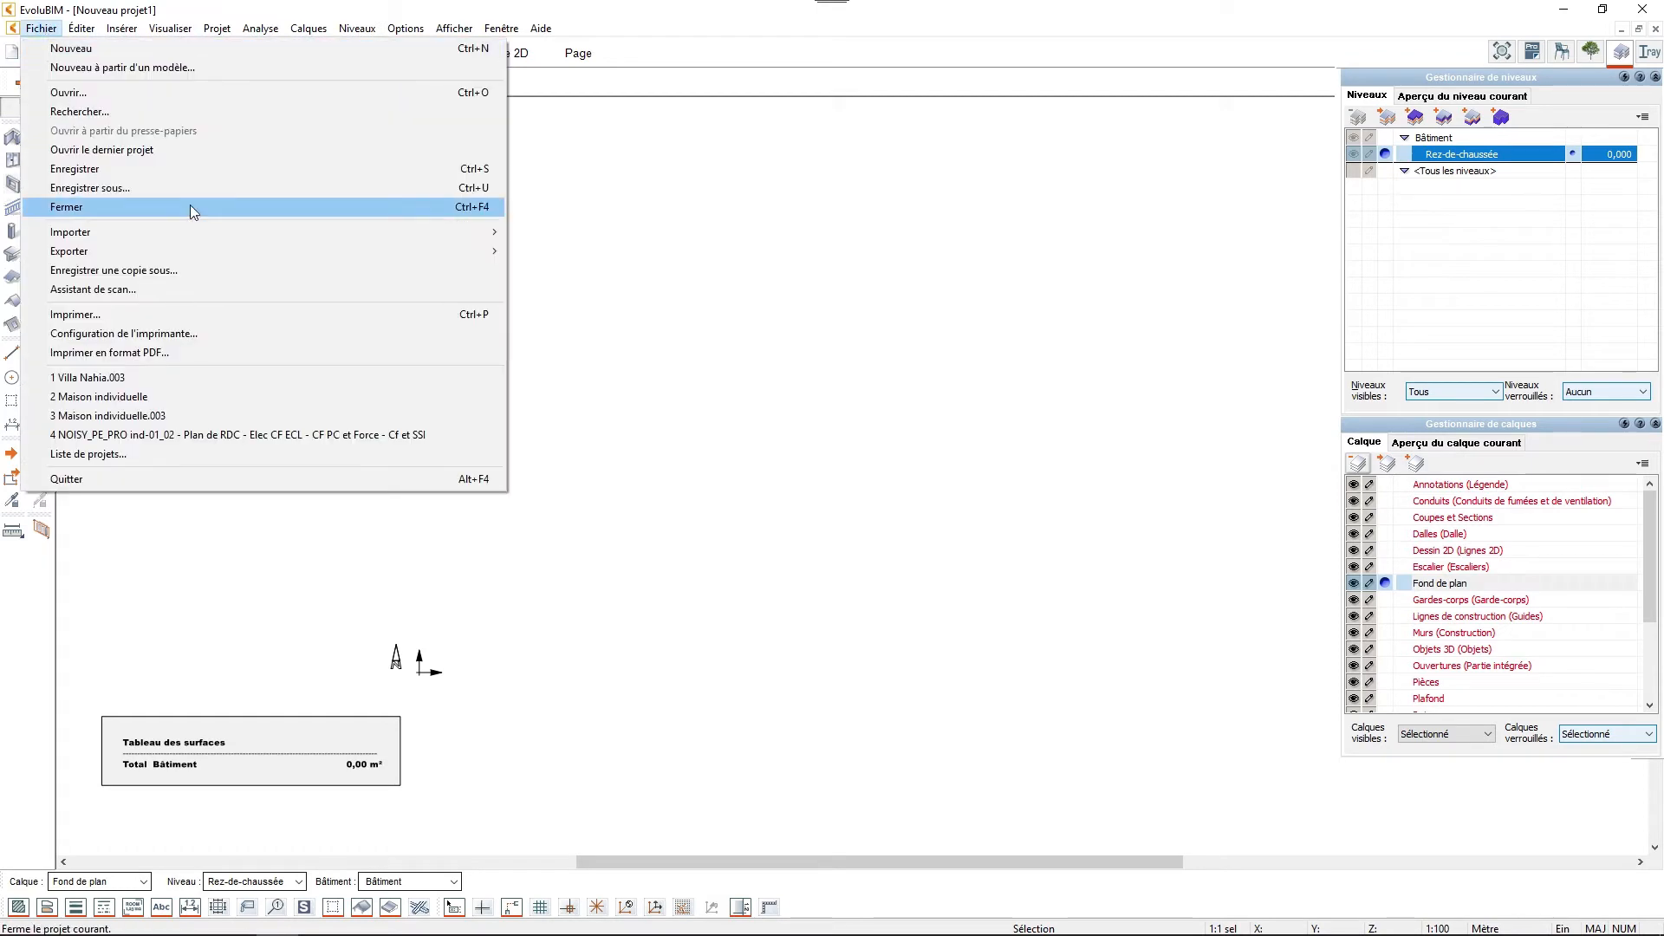
{"action": "mouse_move", "coordinate": [472, 230]}
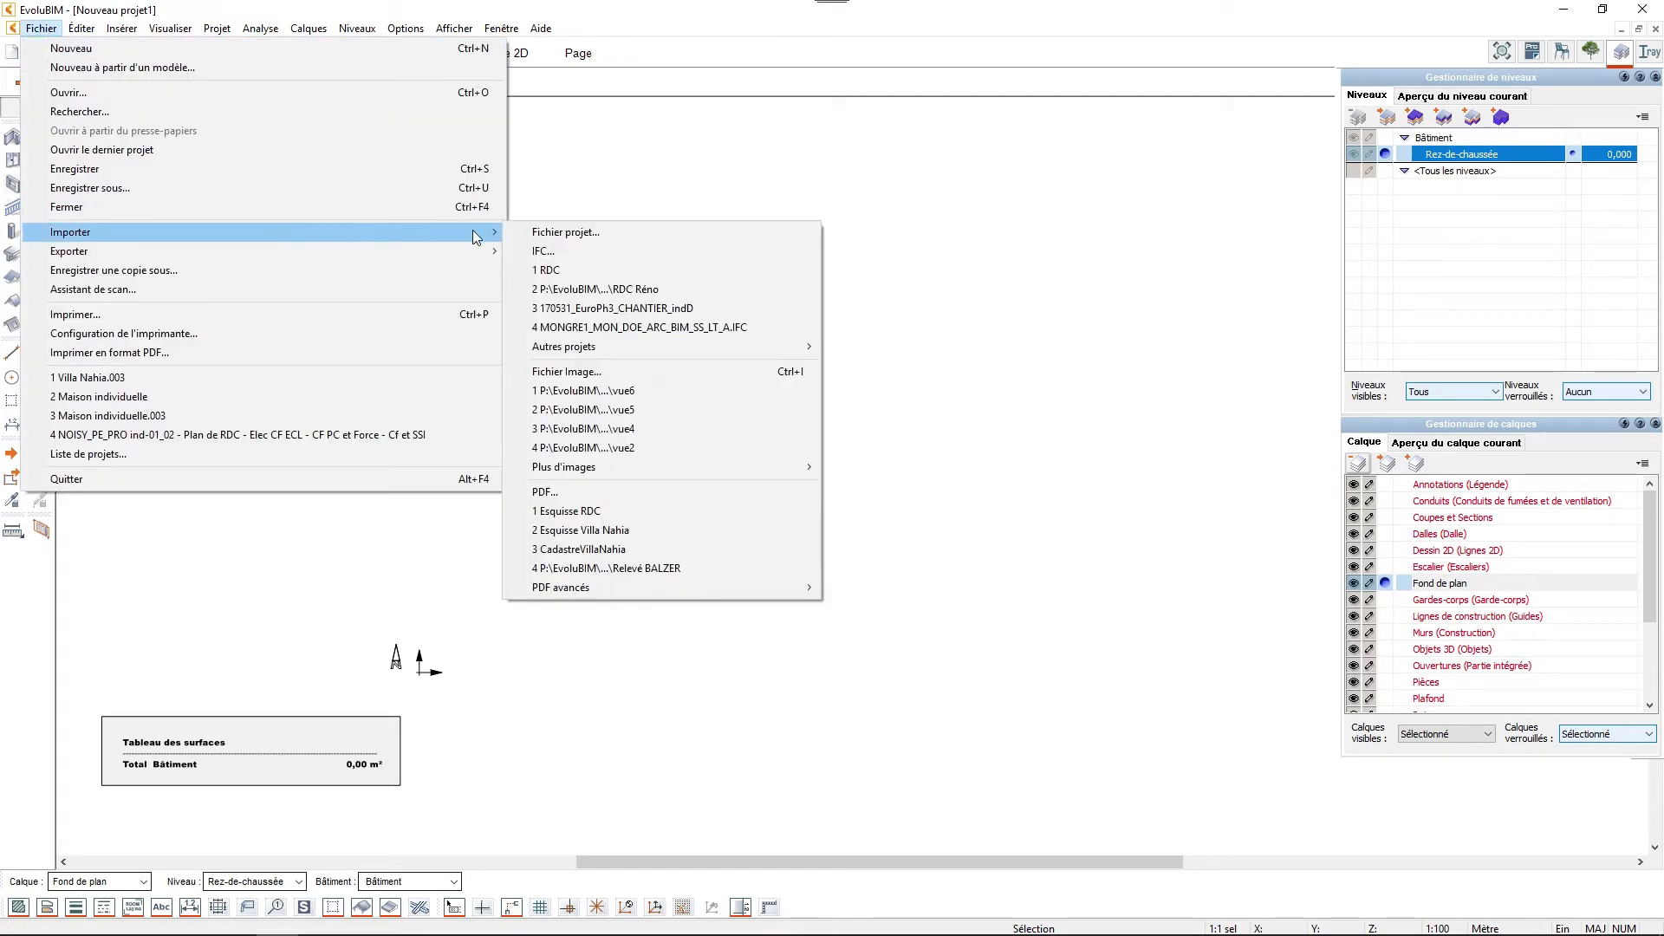
{"action": "left_click", "coordinate": [550, 234]}
{"action": "left_click", "coordinate": [552, 319]}
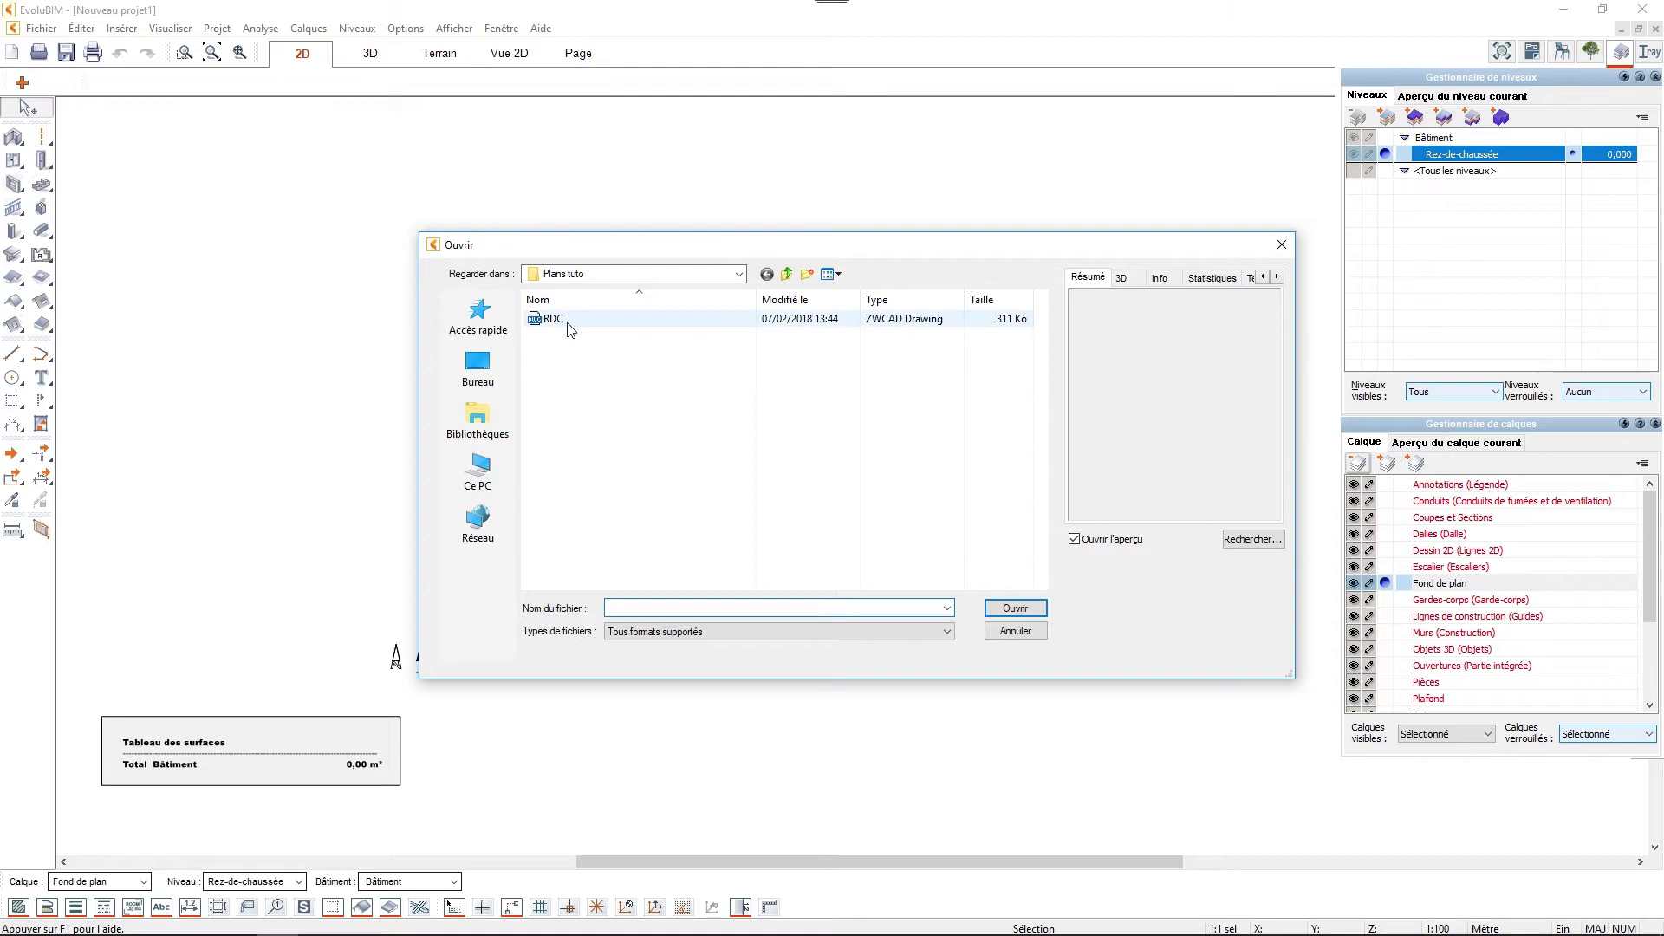
{"action": "left_click", "coordinate": [1016, 608]}
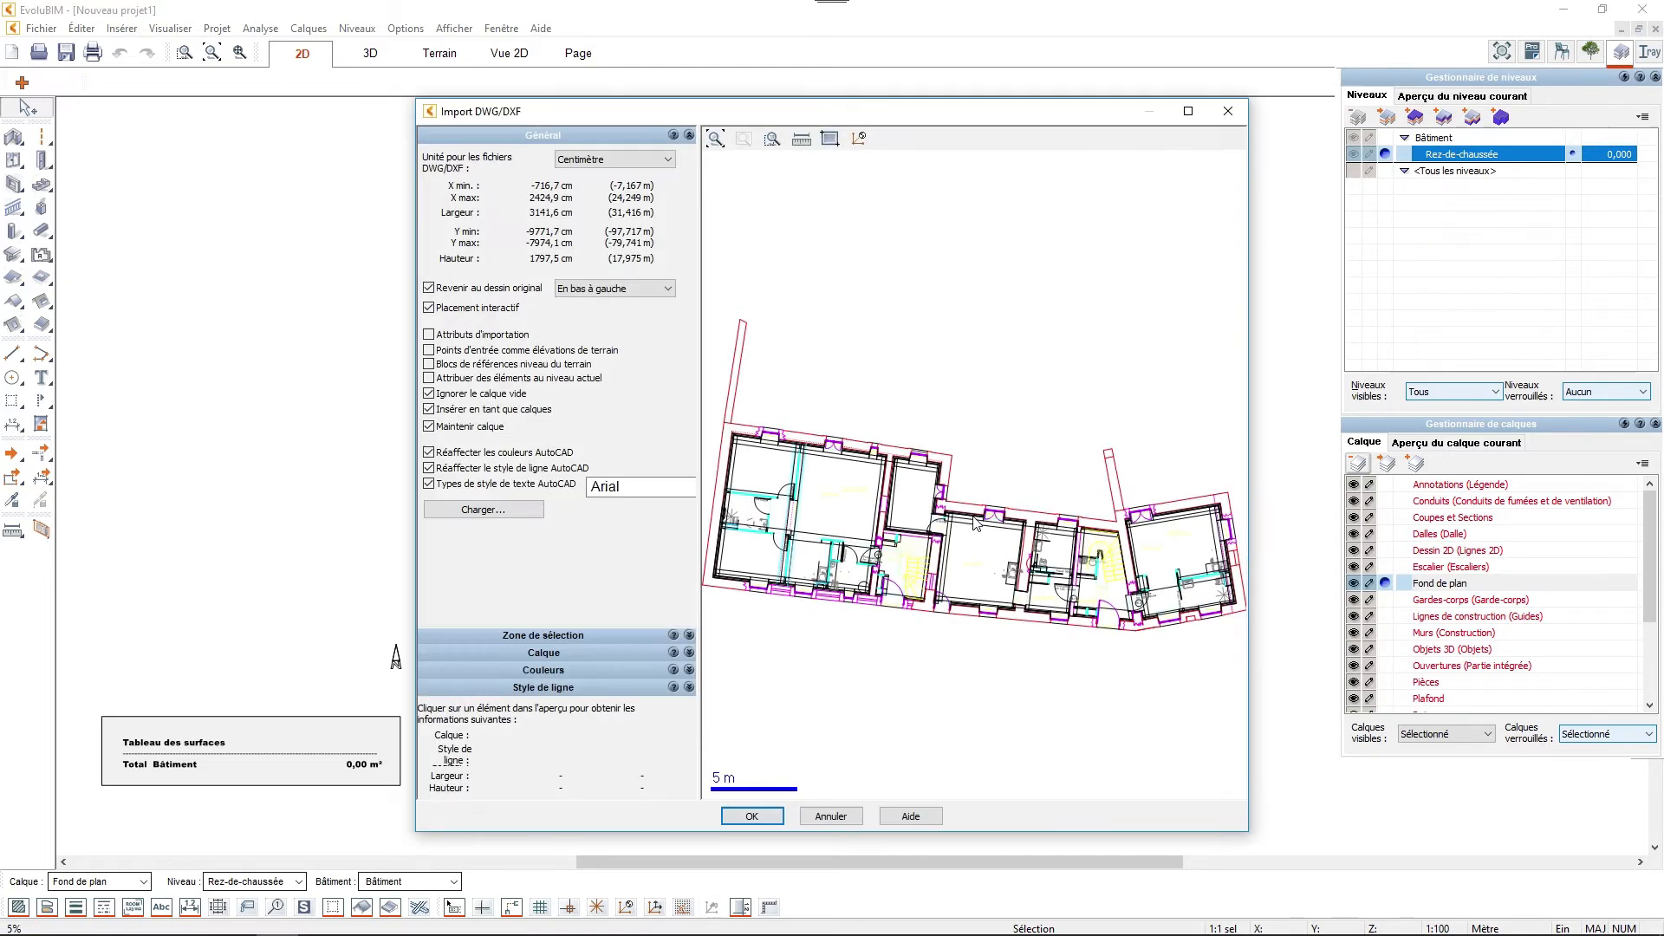
{"action": "left_click_drag", "start_coordinate": [630, 110], "coordinate": [631, 91]}
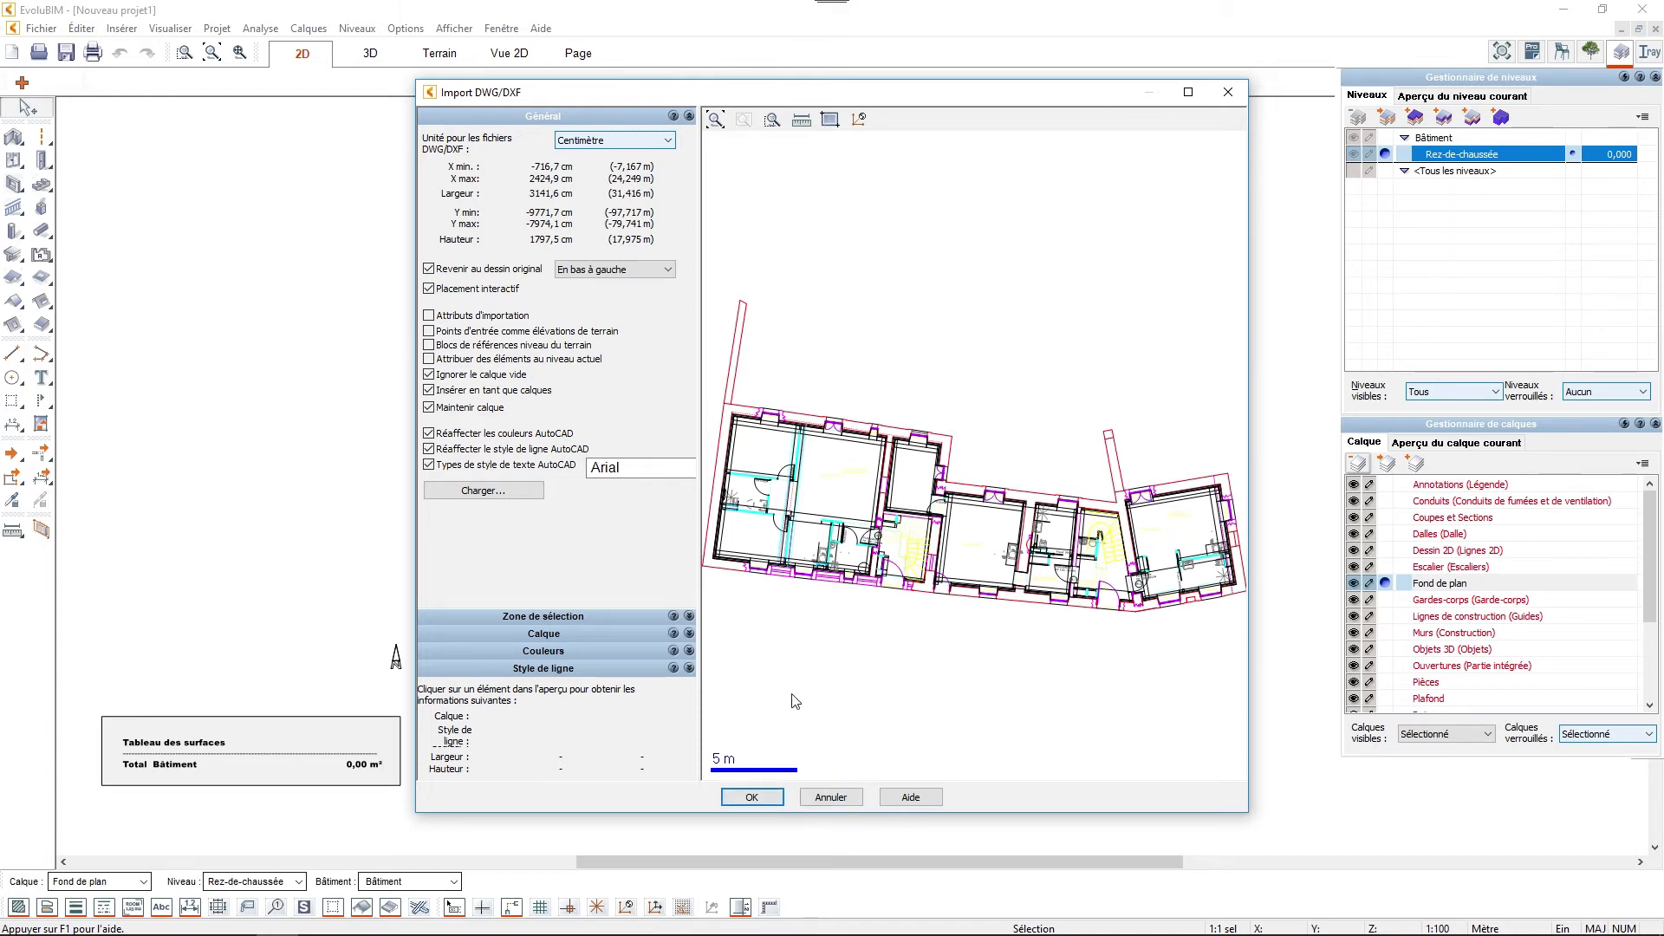
{"action": "scroll", "coordinate": [969, 582], "scroll_direction": "up", "scroll_amount": 4}
{"action": "middle_click_drag", "start_coordinate": [971, 618], "coordinate": [1030, 516]}
{"action": "scroll", "coordinate": [1031, 521], "scroll_direction": "down", "scroll_amount": 4}
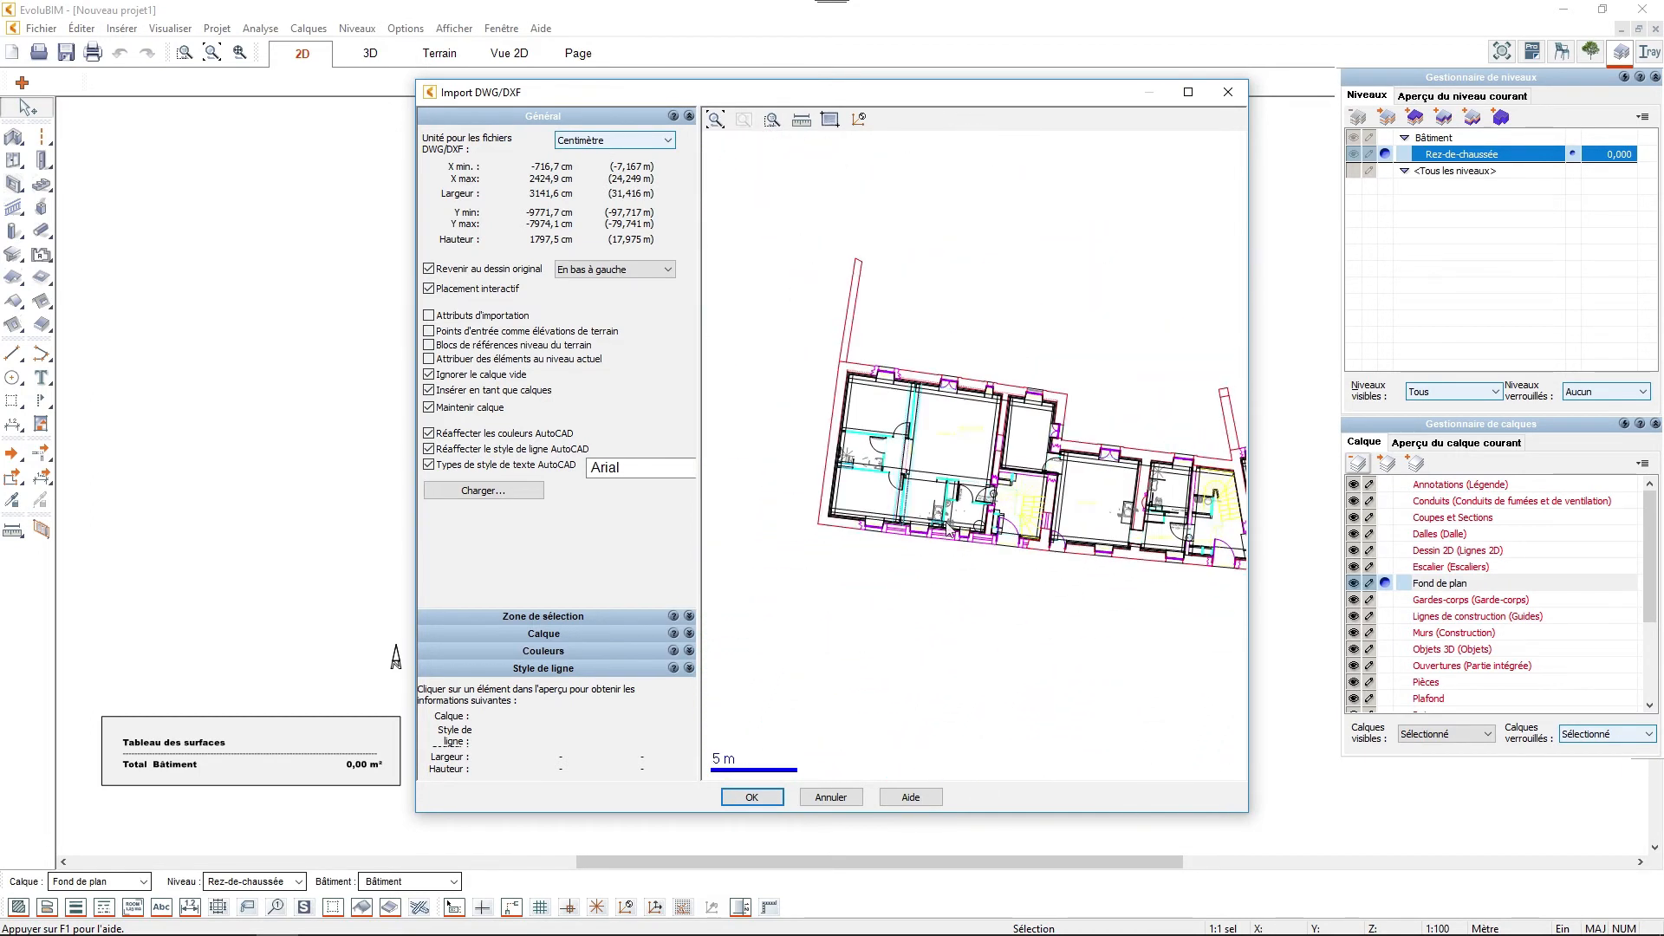
{"action": "middle_click_drag", "start_coordinate": [817, 605], "coordinate": [715, 611]}
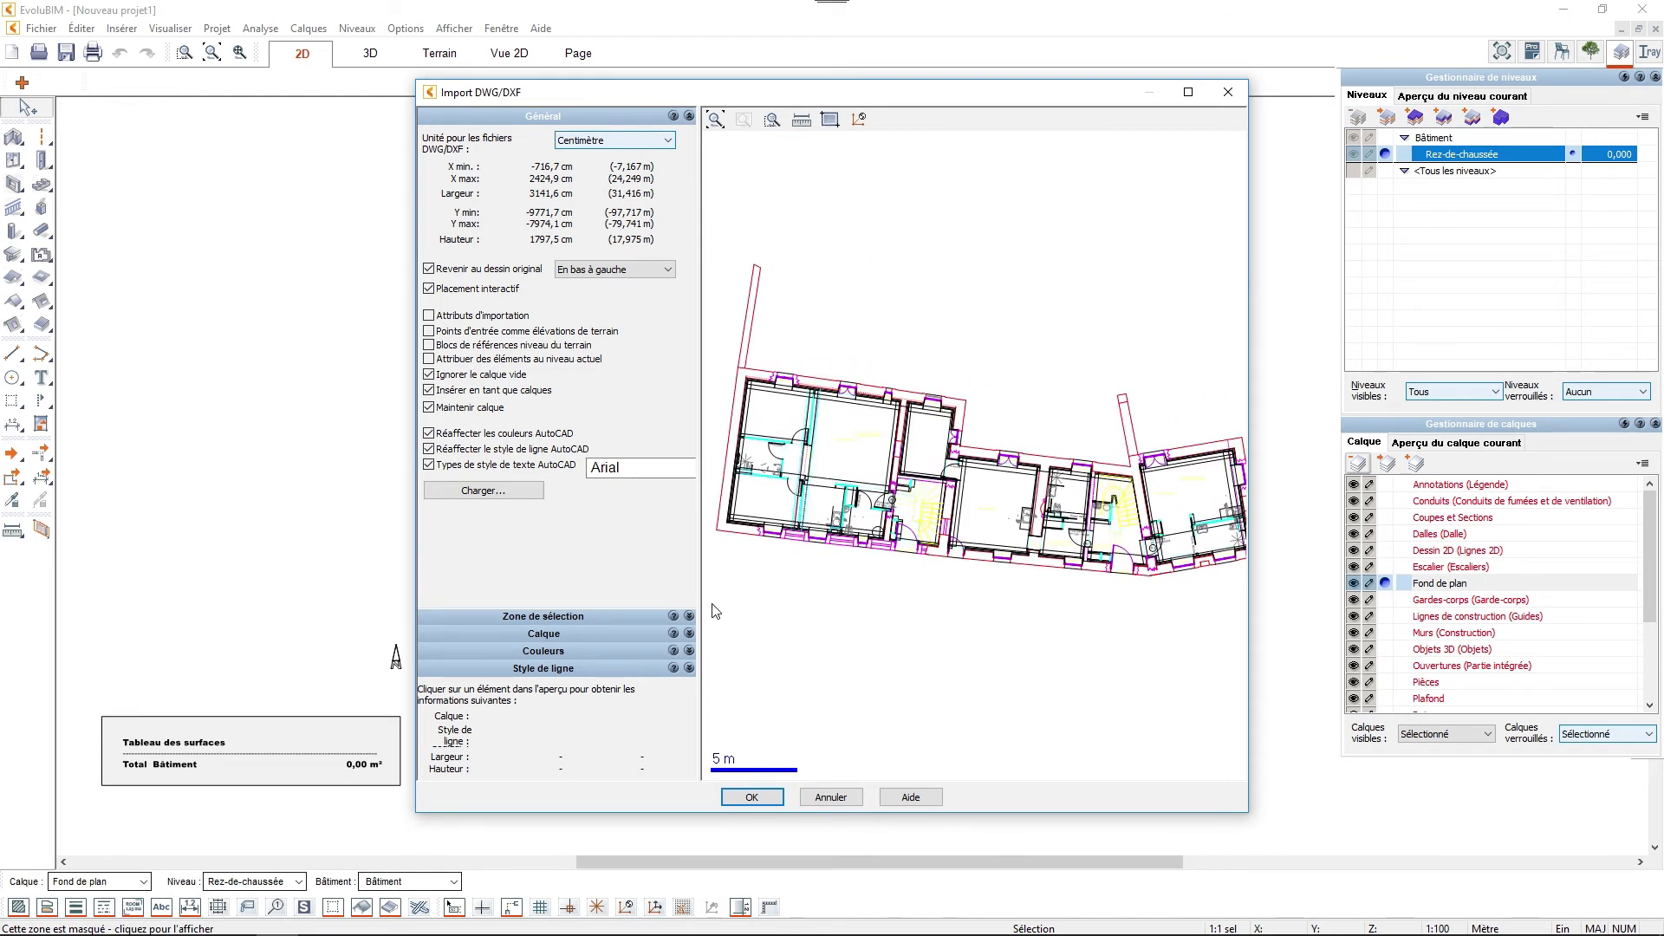
Exclude the Mobilier, Habillages et caissons, Plan travail, Accessoires san and Gaines - Placards layers from the import, and include them again.
{"action": "left_click", "coordinate": [610, 636]}
{"action": "left_click", "coordinate": [461, 507]}
{"action": "left_click", "coordinate": [462, 507]}
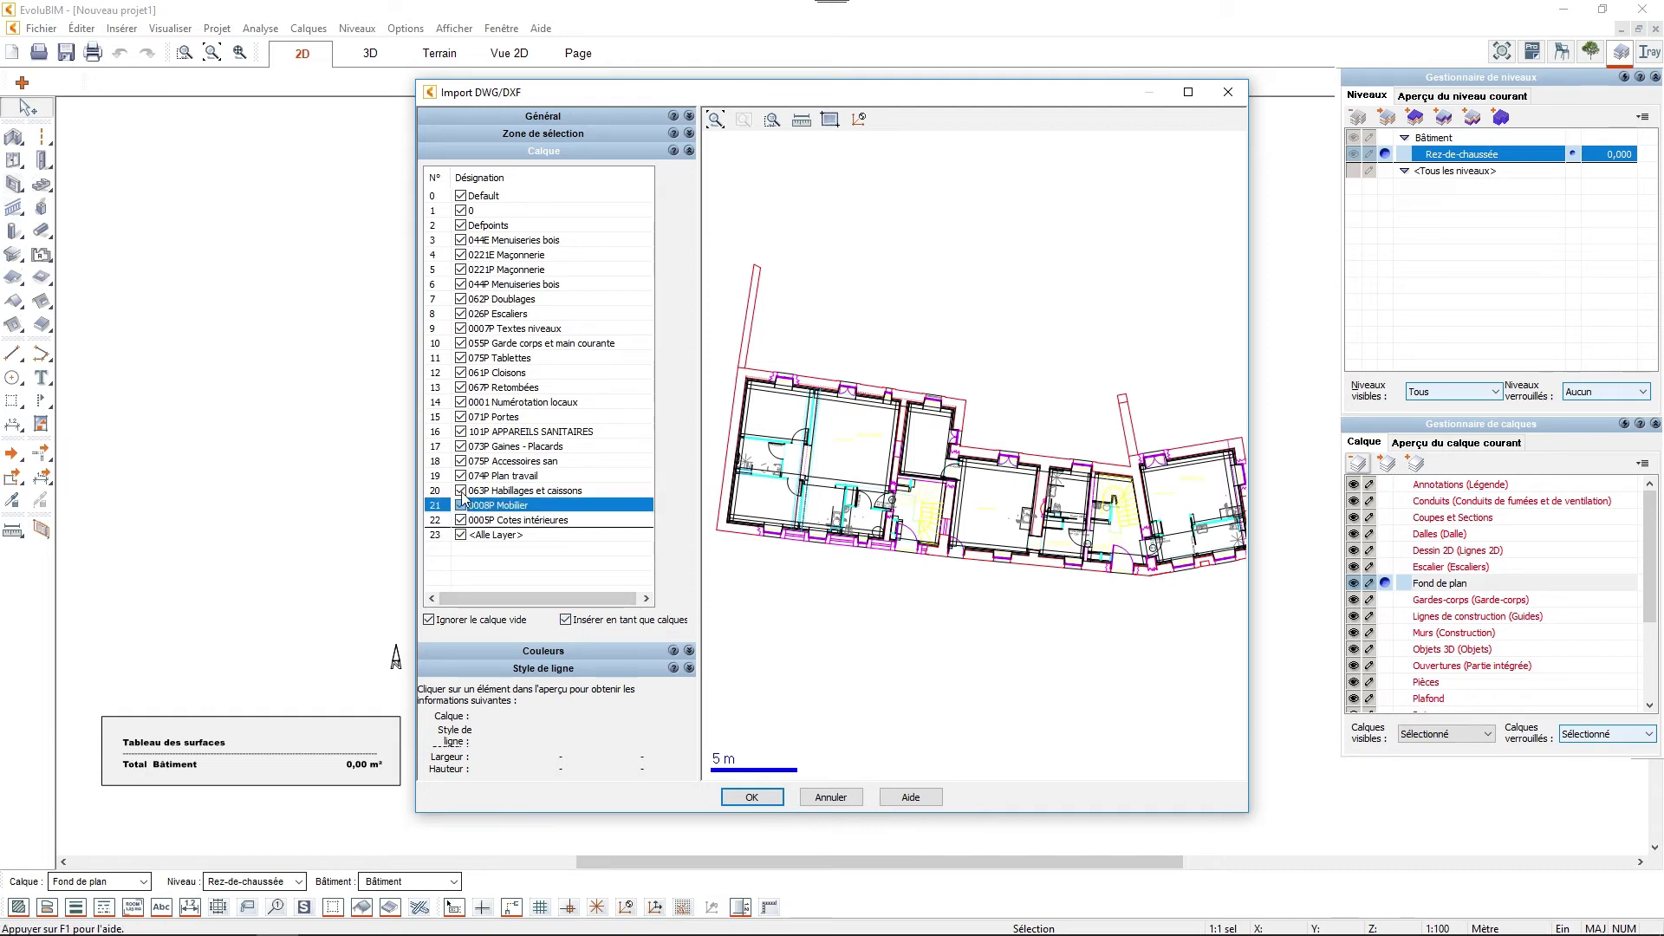
{"action": "left_click", "coordinate": [461, 491]}
{"action": "left_click", "coordinate": [461, 476]}
{"action": "left_click", "coordinate": [462, 461]}
{"action": "left_click", "coordinate": [461, 447]}
{"action": "left_click", "coordinate": [461, 446]}
{"action": "left_click", "coordinate": [462, 461]}
{"action": "left_click", "coordinate": [461, 476]}
{"action": "left_click", "coordinate": [461, 491]}
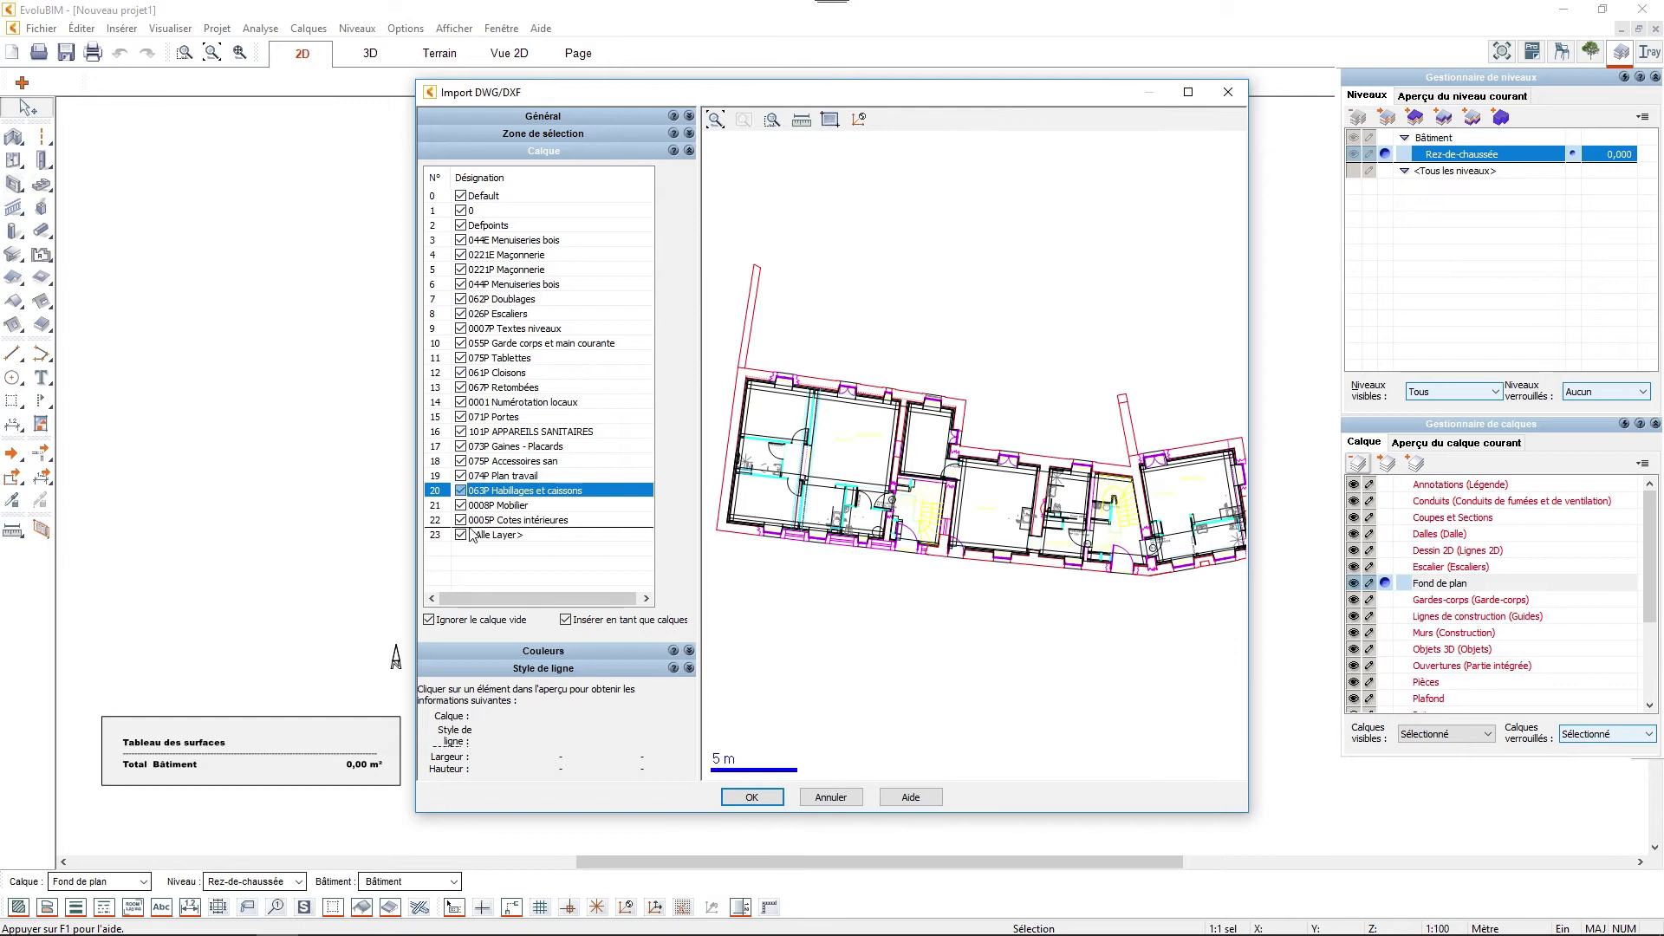
Turn the AutoCAD colour reassignment of the DWG import off and back on.
{"action": "left_click", "coordinate": [527, 651]}
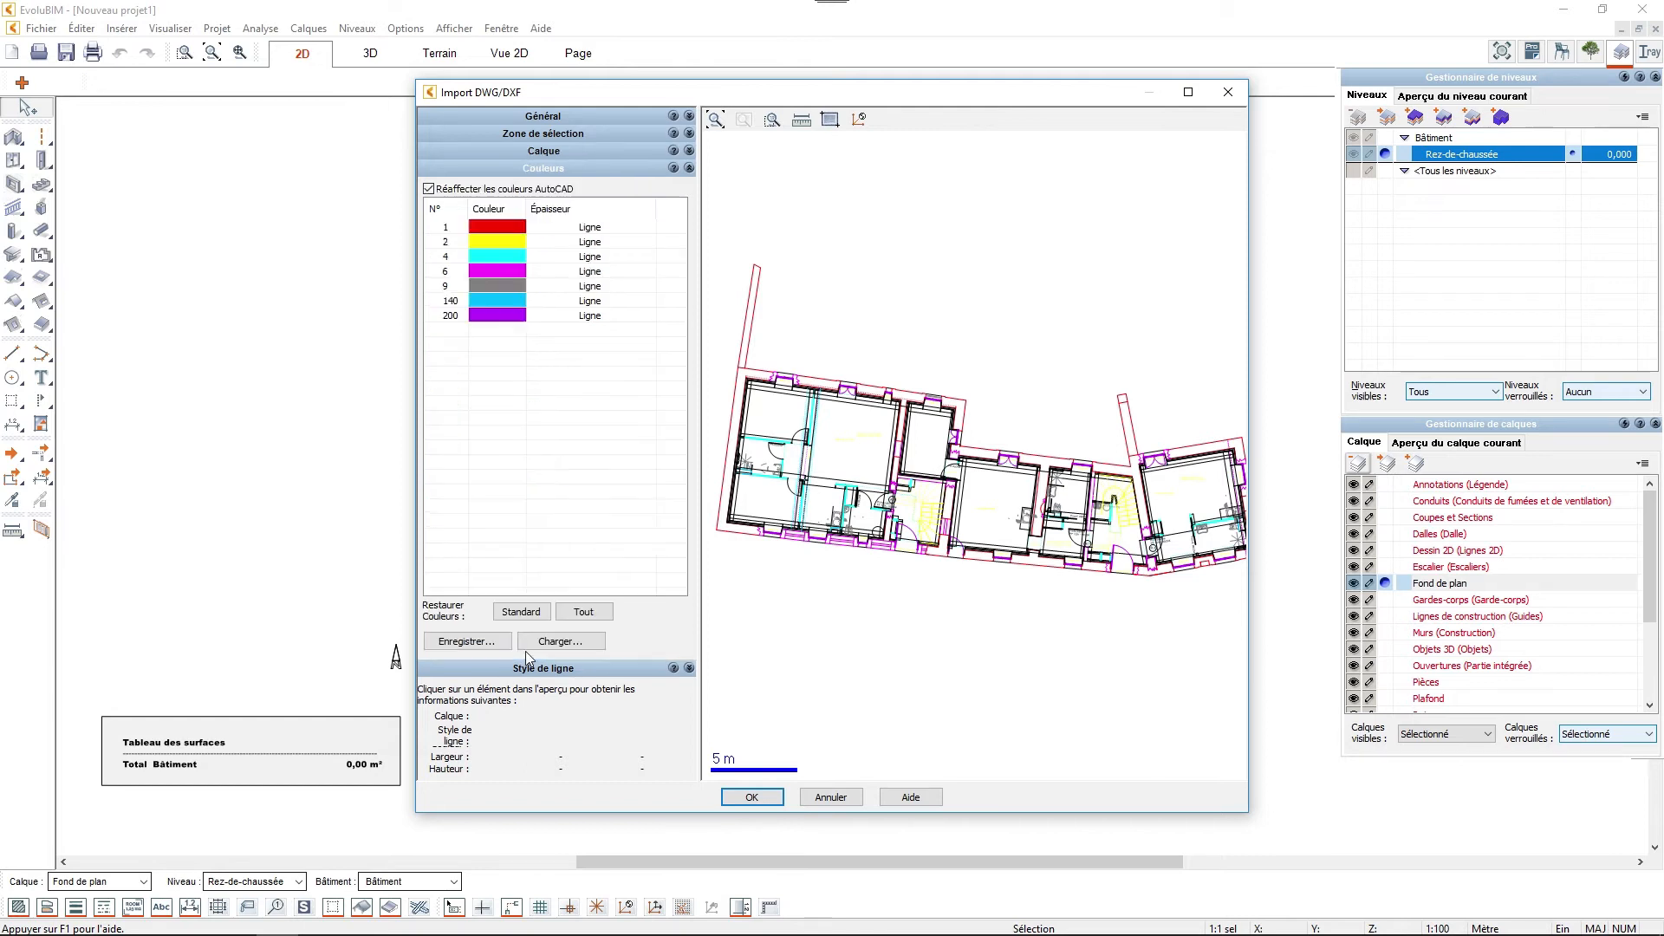
{"action": "left_click", "coordinate": [504, 190]}
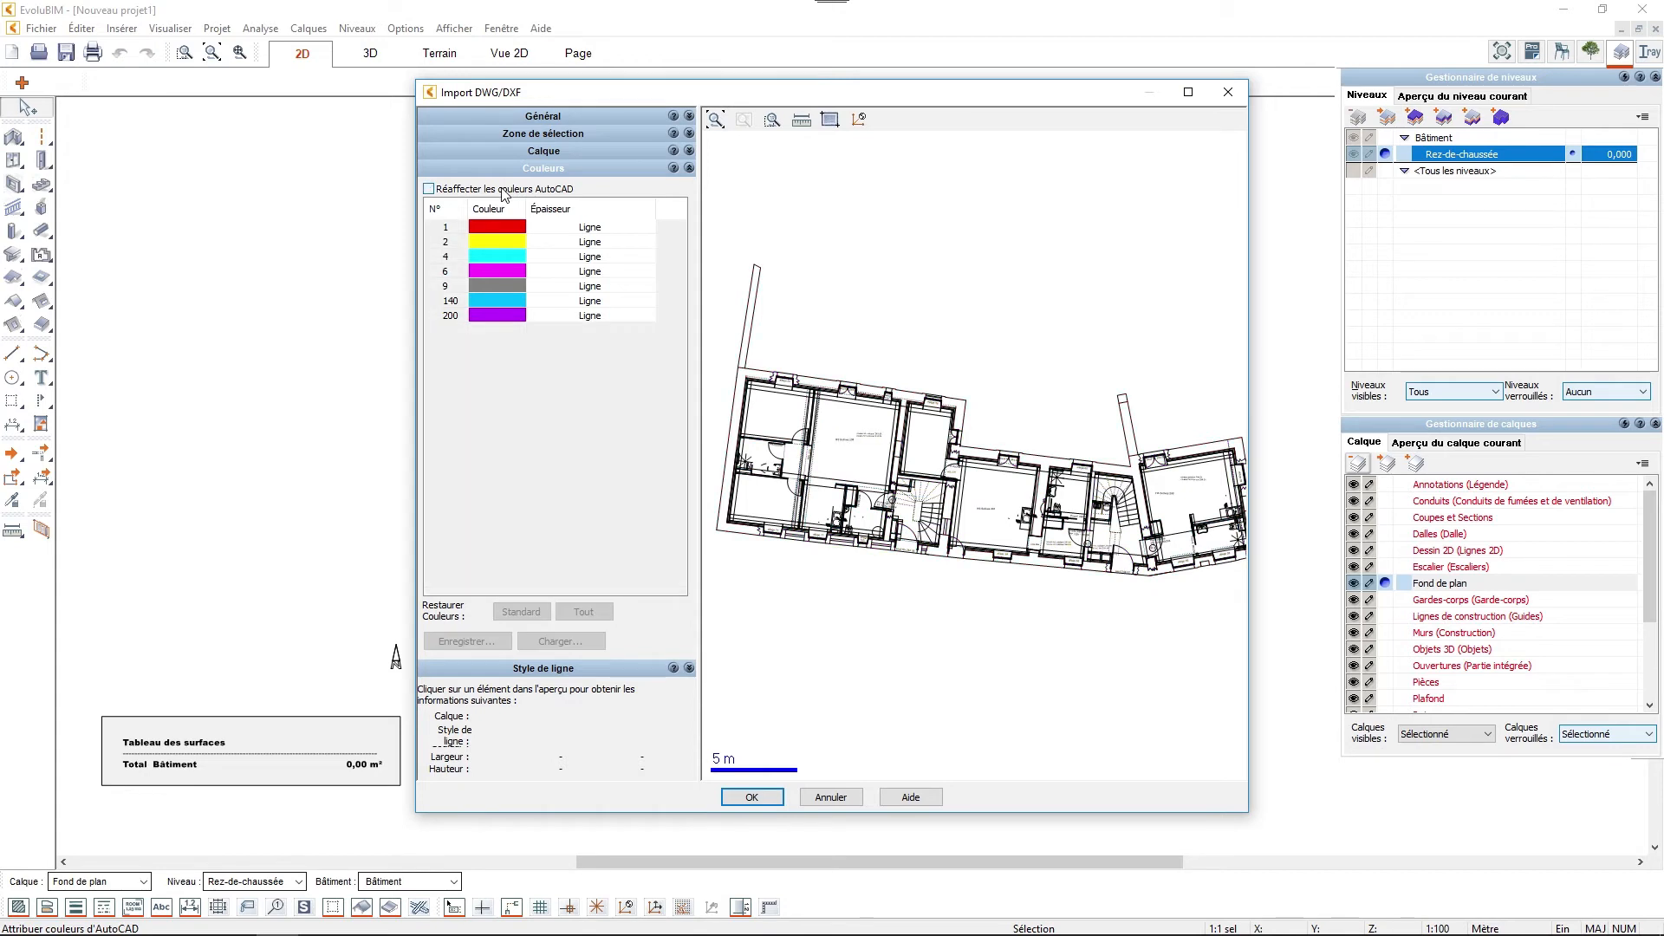
{"action": "left_click", "coordinate": [504, 191]}
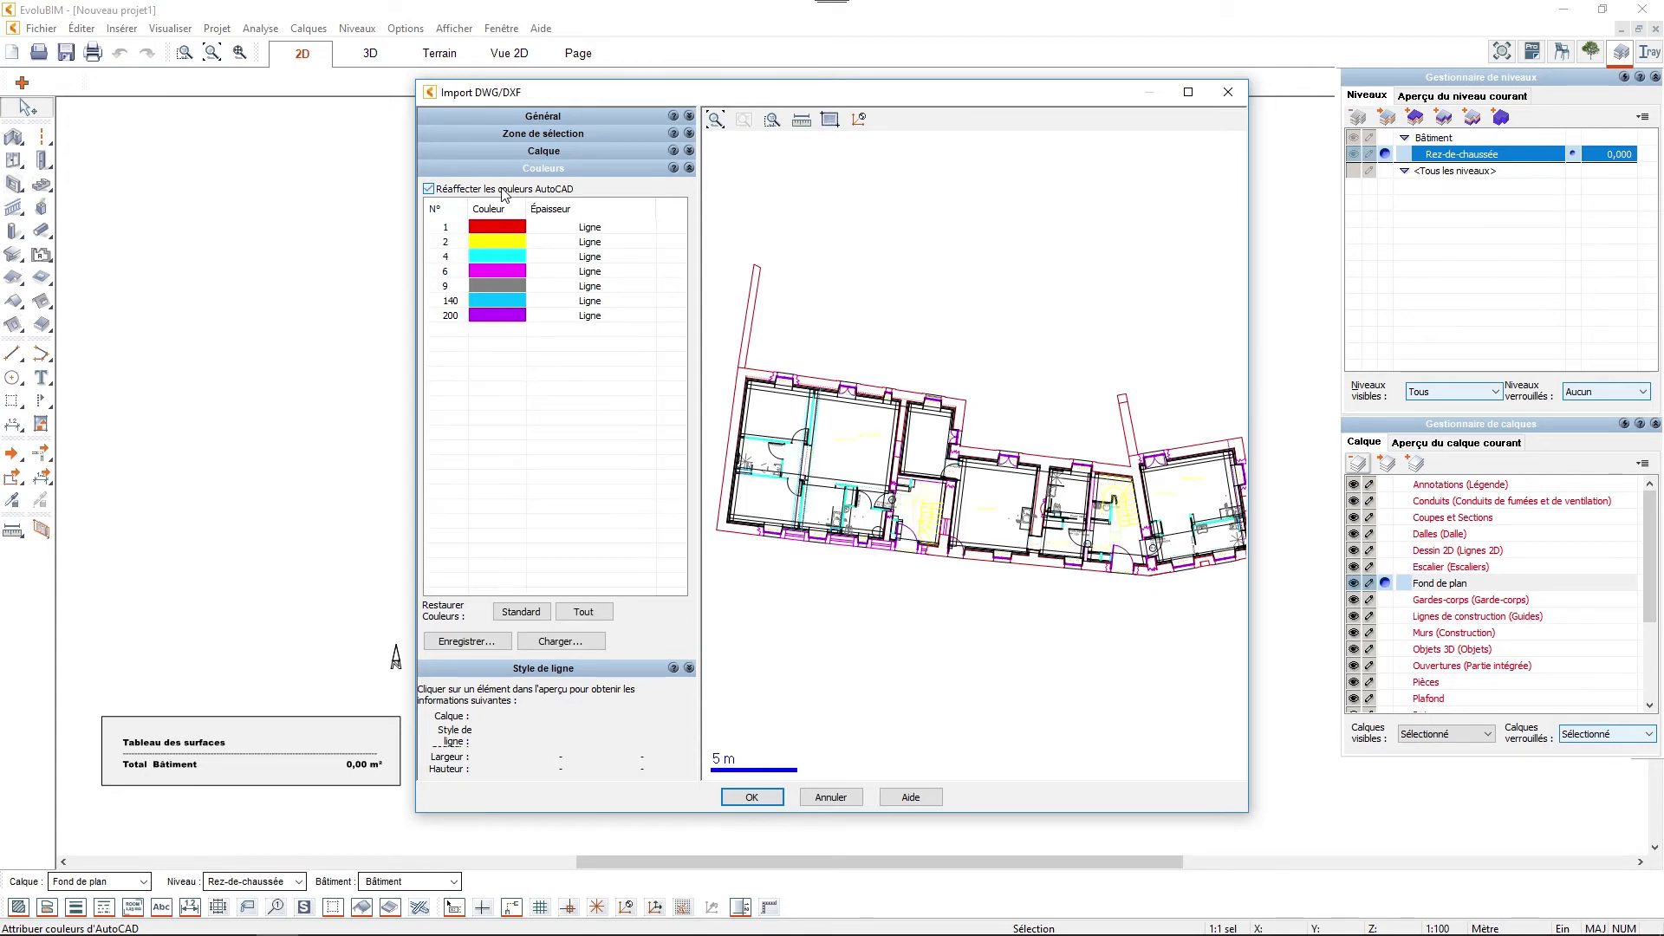
Check the AutoCAD line style reassignment settings, and define a selection zone around the whole floor plan for the import.
{"action": "left_click", "coordinate": [610, 673]}
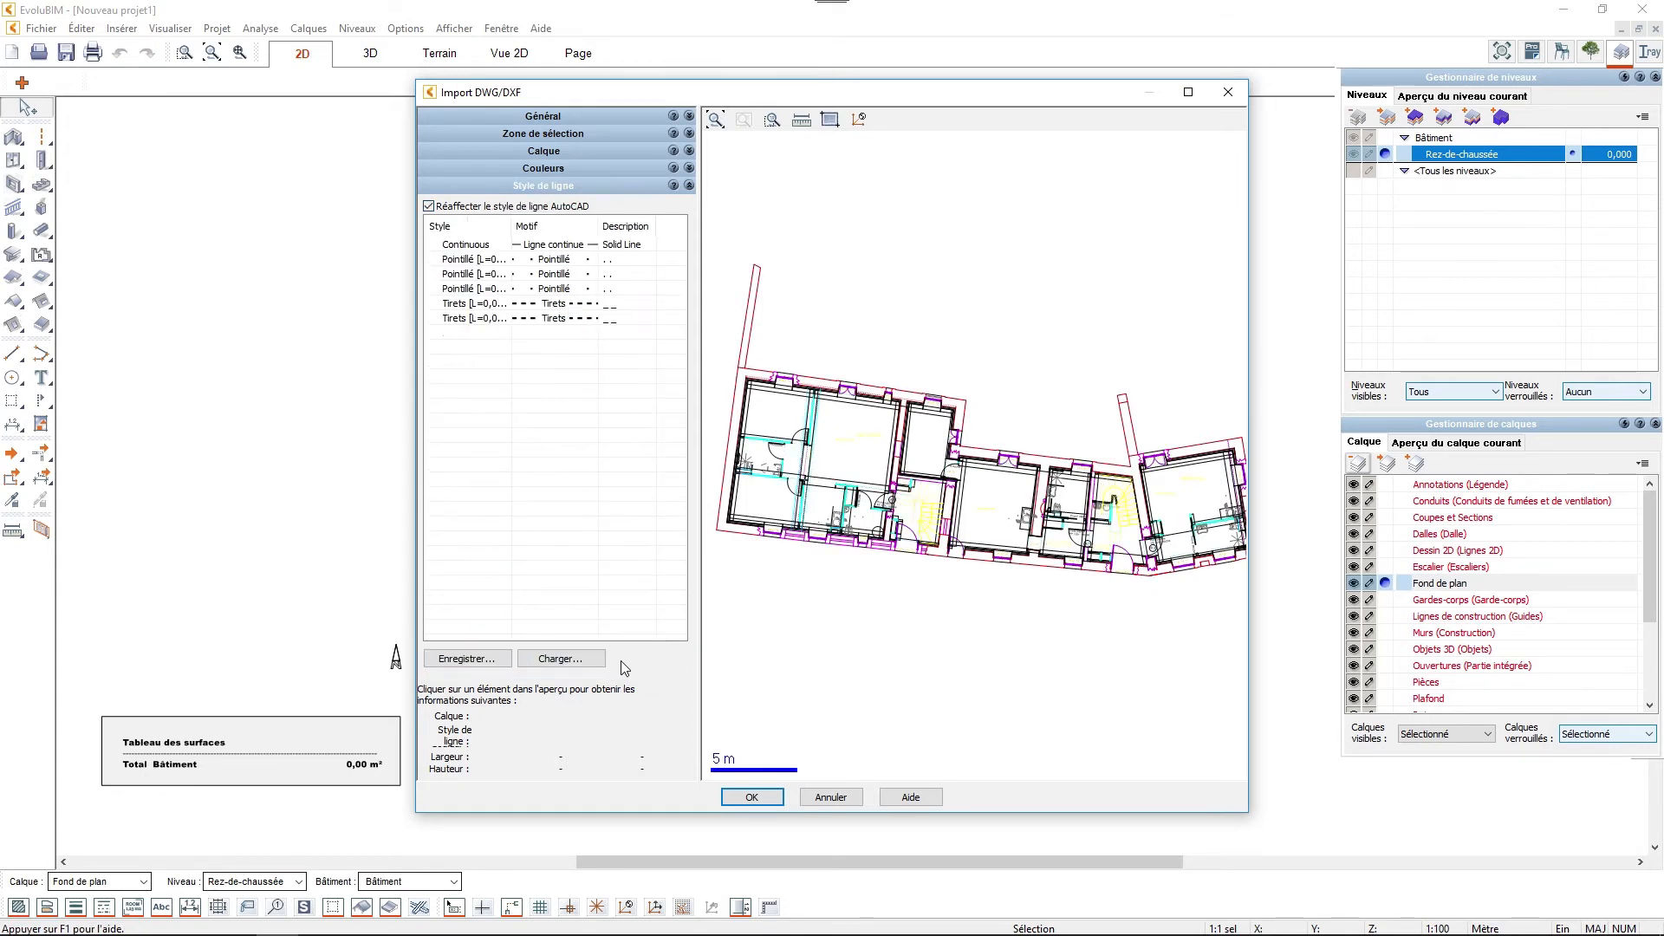
{"action": "left_click", "coordinate": [595, 185]}
{"action": "scroll", "coordinate": [954, 231], "scroll_direction": "down", "scroll_amount": 2}
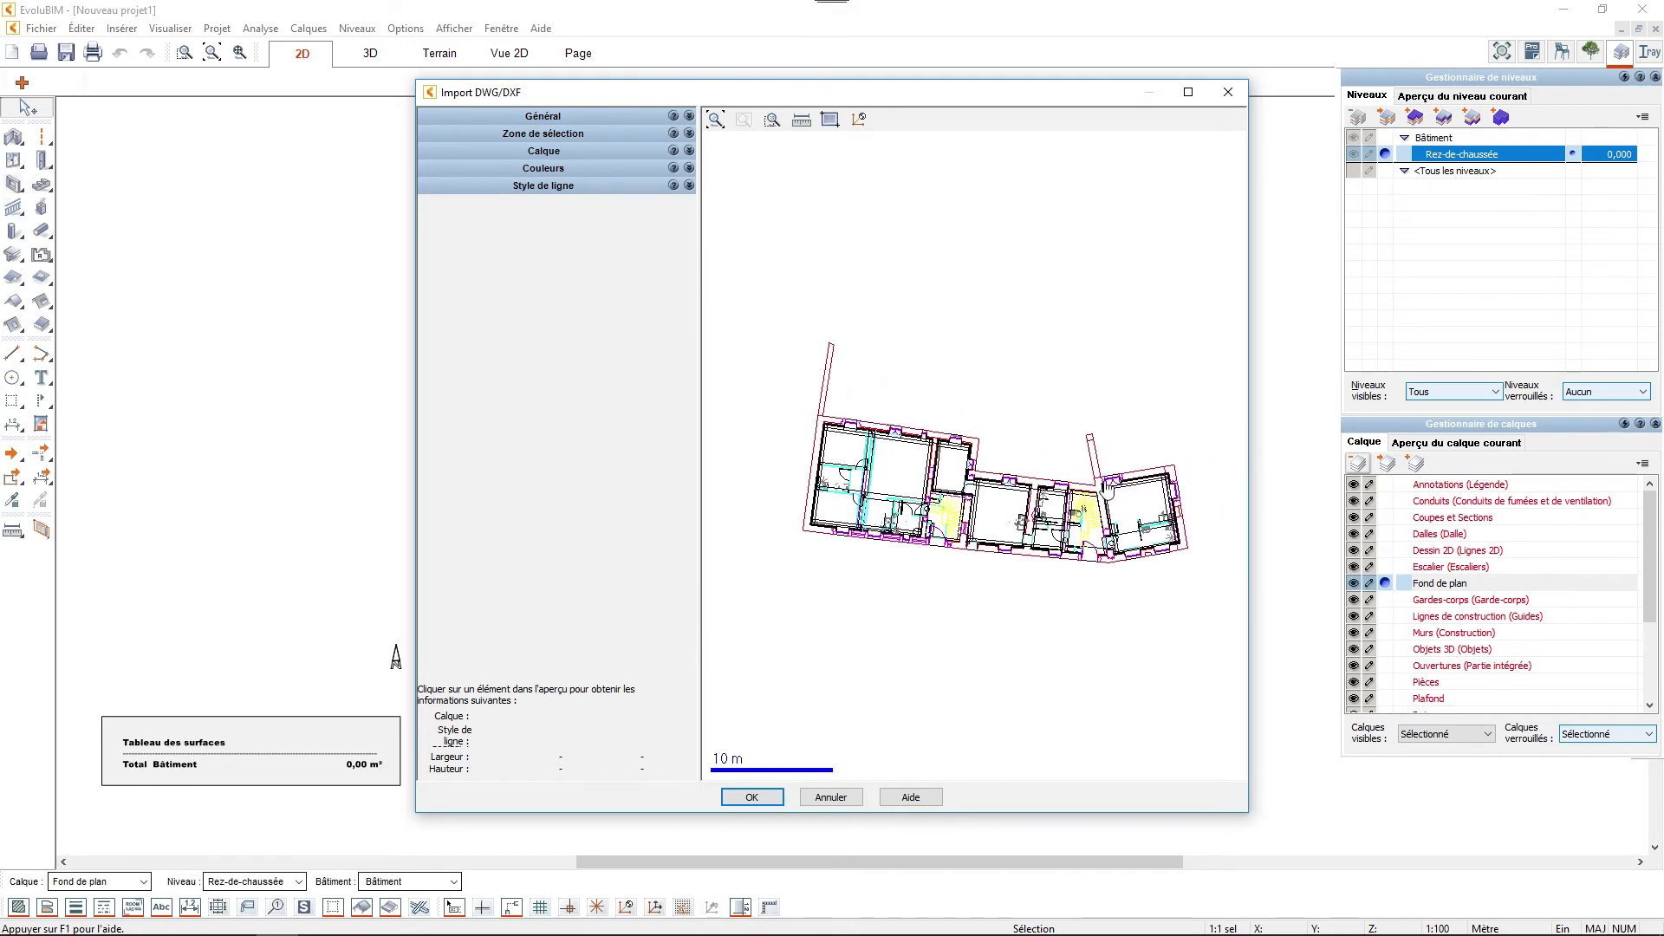
{"action": "left_click", "coordinate": [830, 118]}
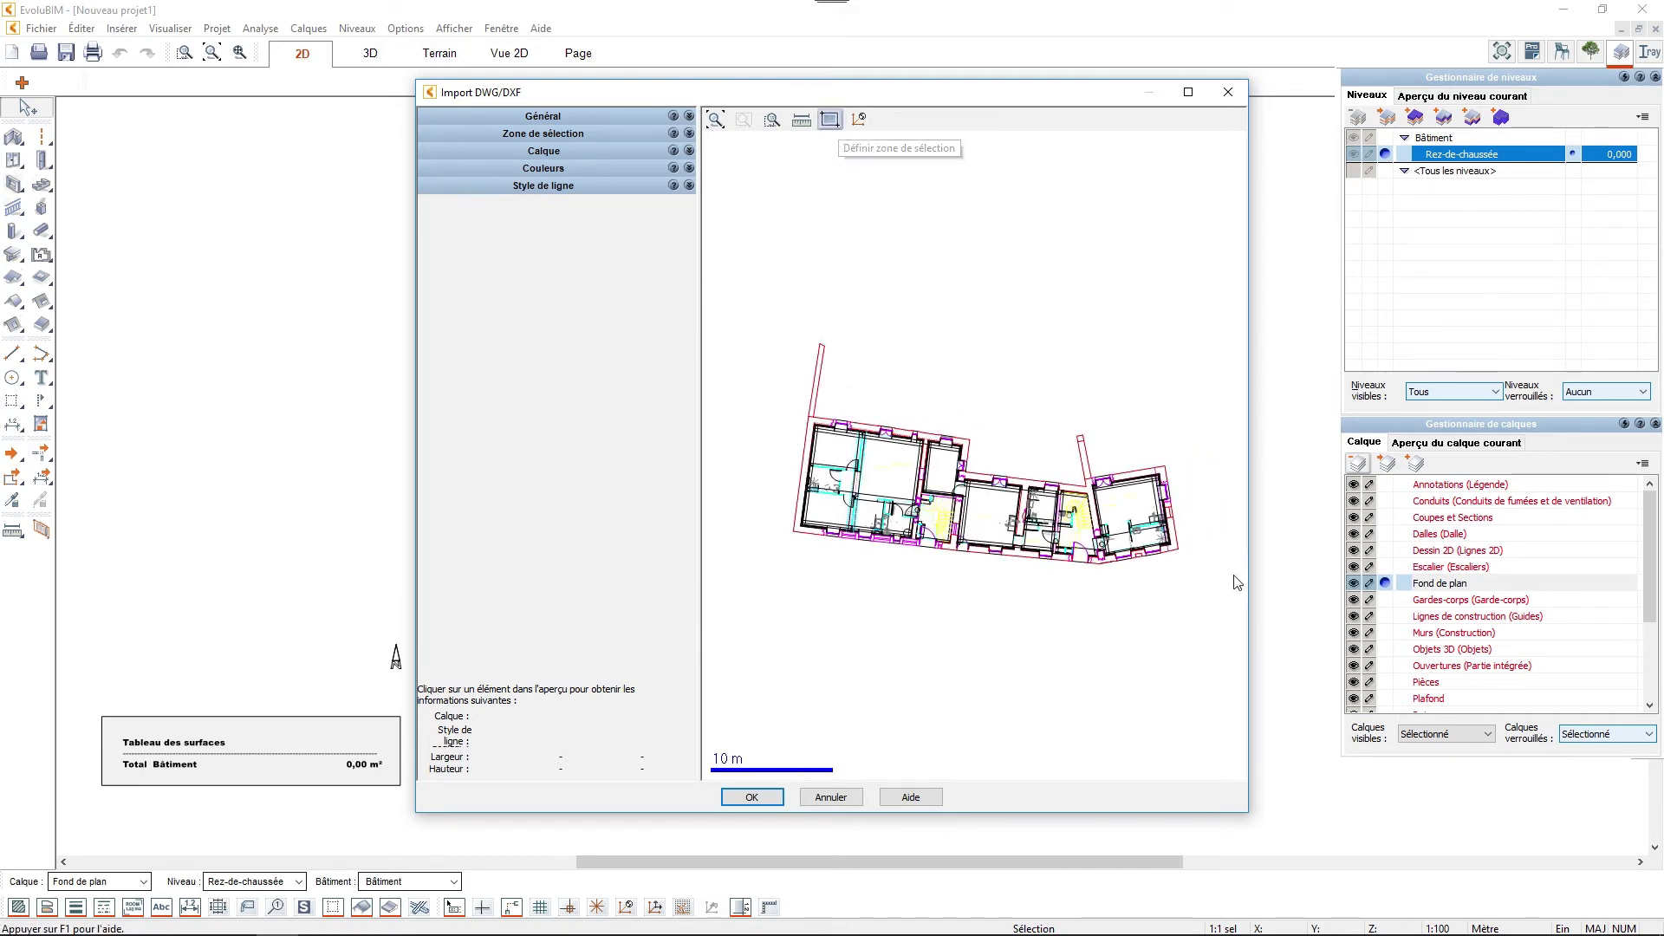
{"action": "left_click_drag", "start_coordinate": [1197, 572], "coordinate": [794, 345]}
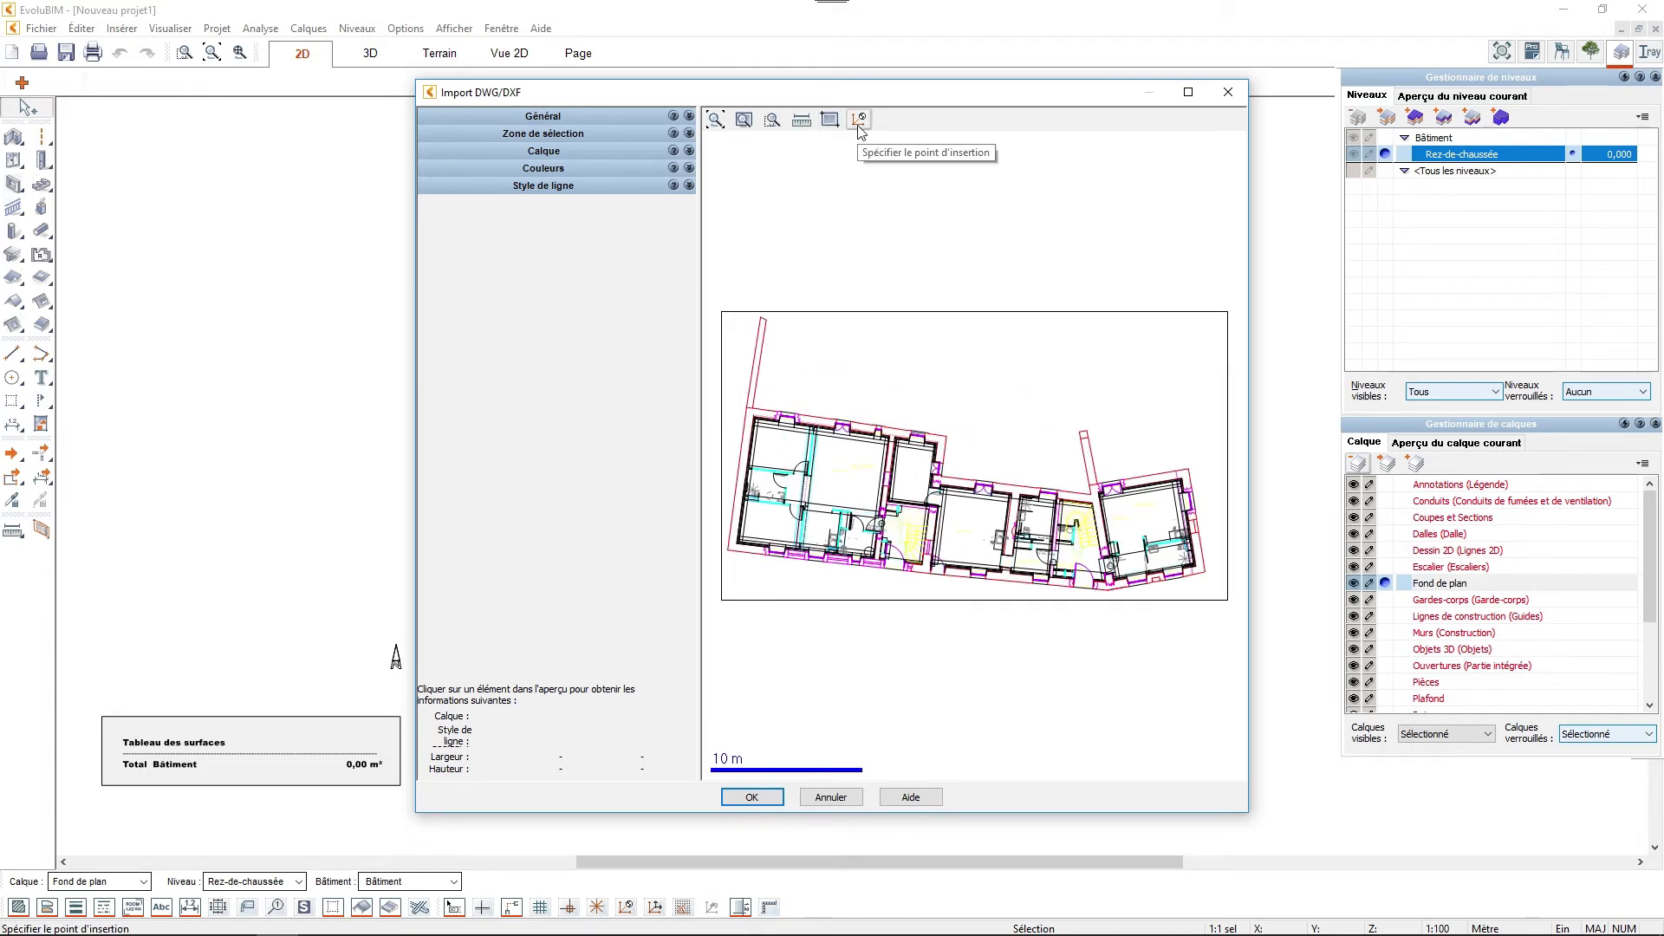
Set the insertion point at the lower-left corner of the selection zone and import the drawing into the 2D plan.
{"action": "left_click", "coordinate": [858, 125]}
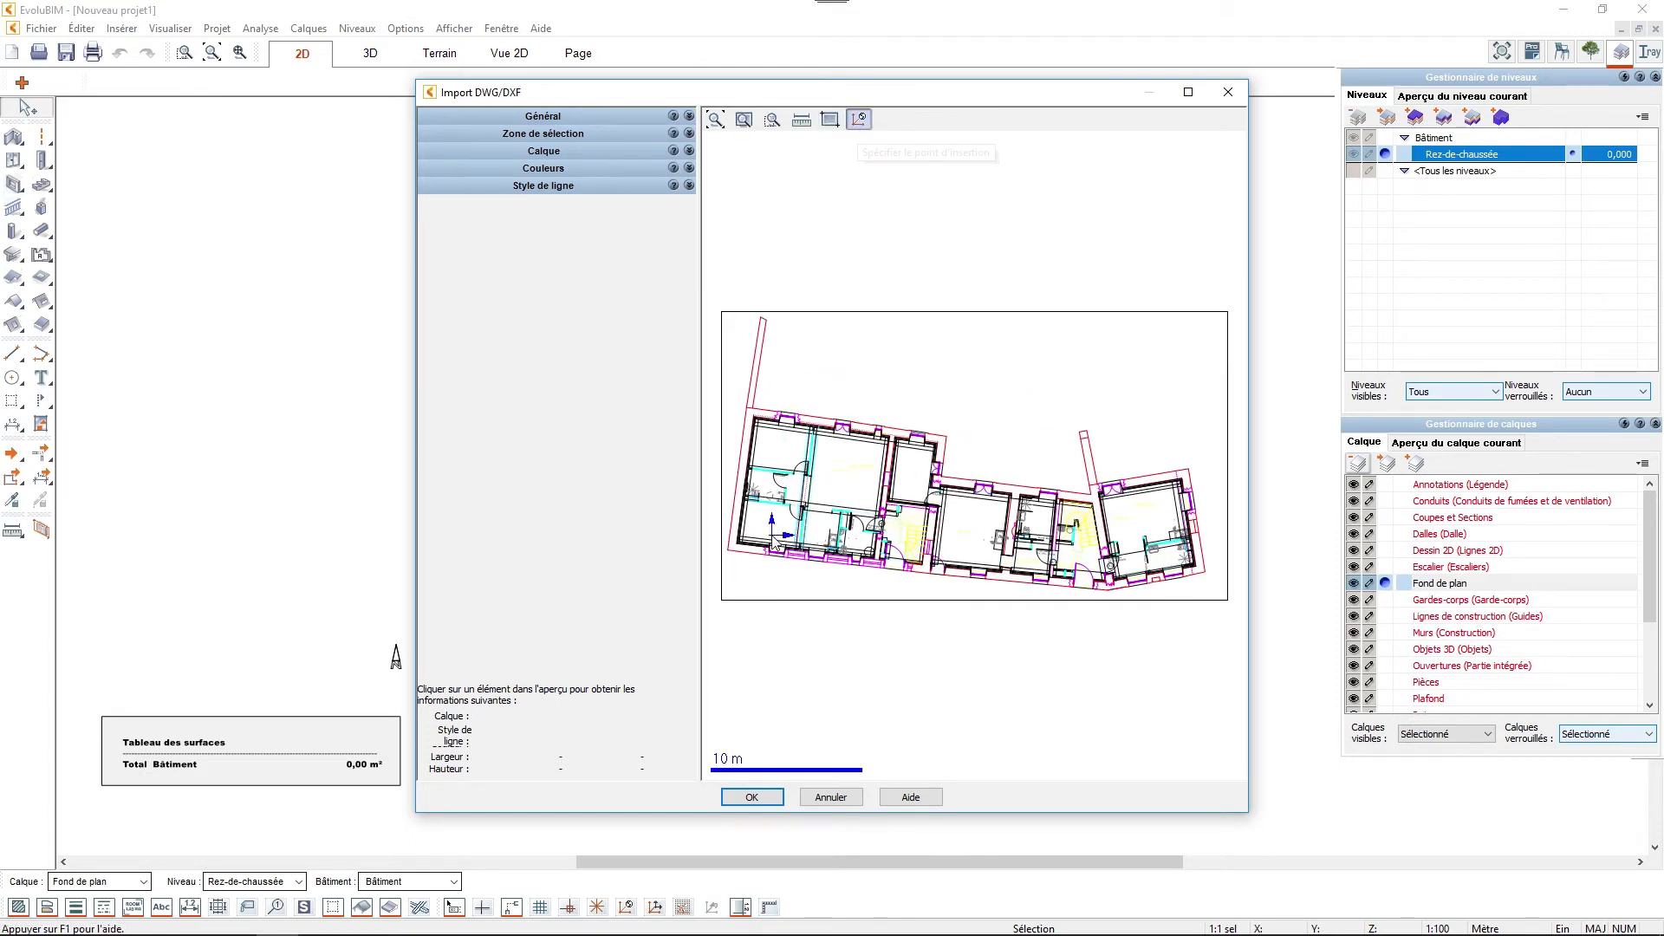
{"action": "left_click", "coordinate": [719, 605]}
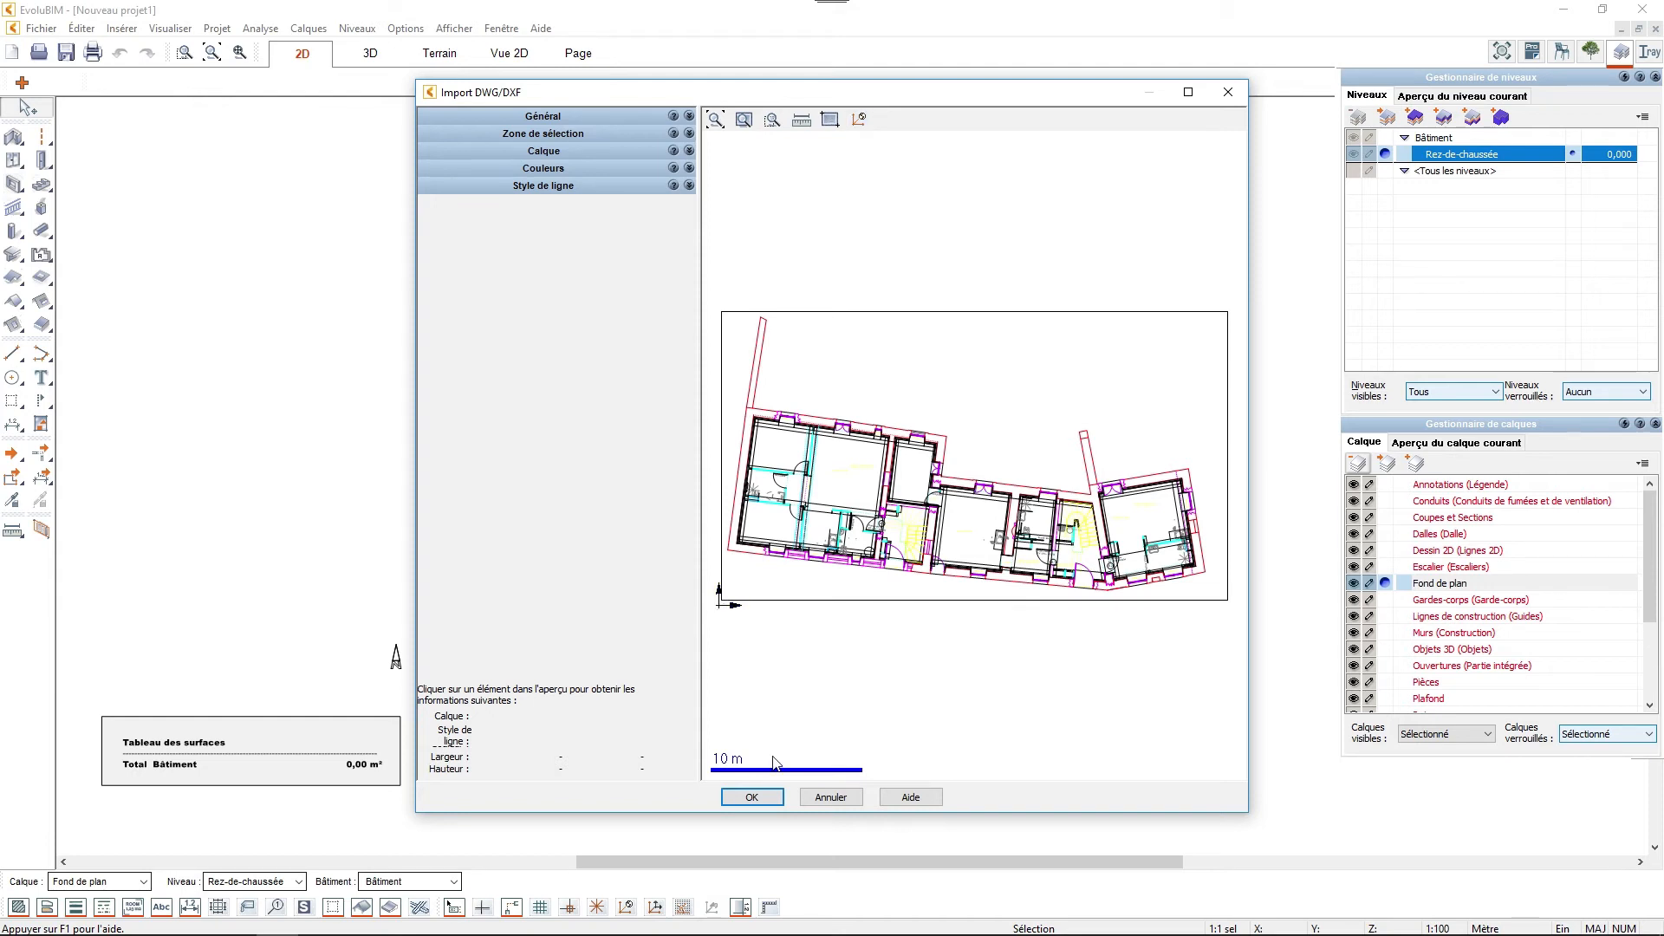
{"action": "left_click", "coordinate": [751, 793]}
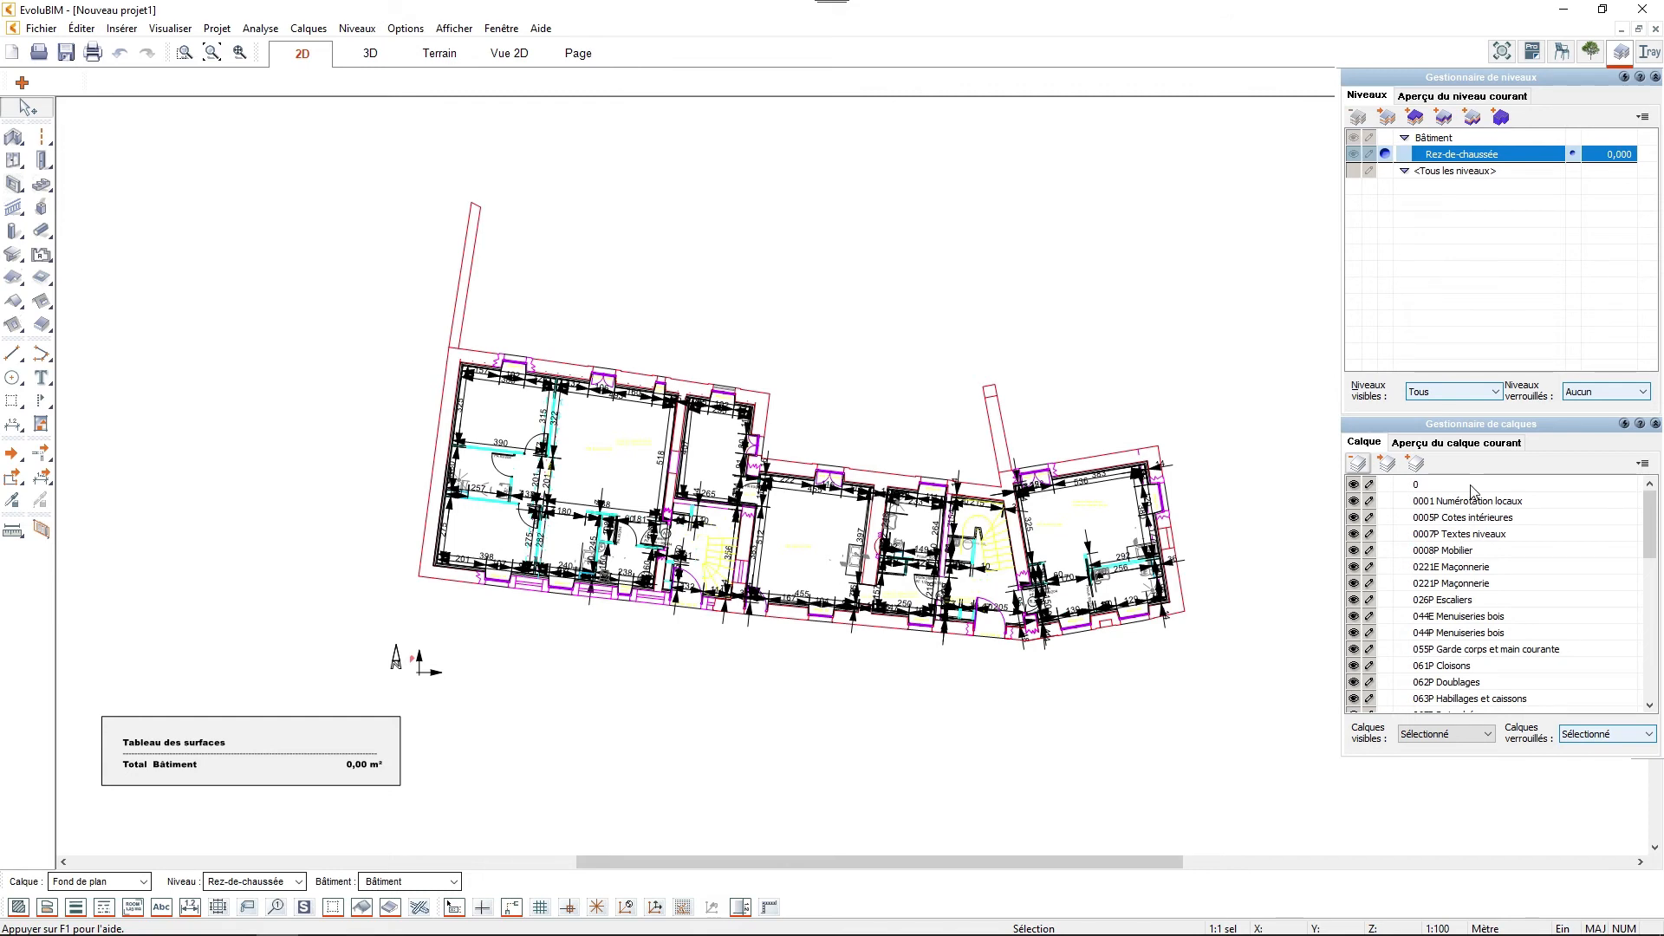
Add all imported layers, from 0 to 101P APPAREILS SANITAIRES, to a new layer group named dwg.
{"action": "left_click", "coordinate": [1470, 487]}
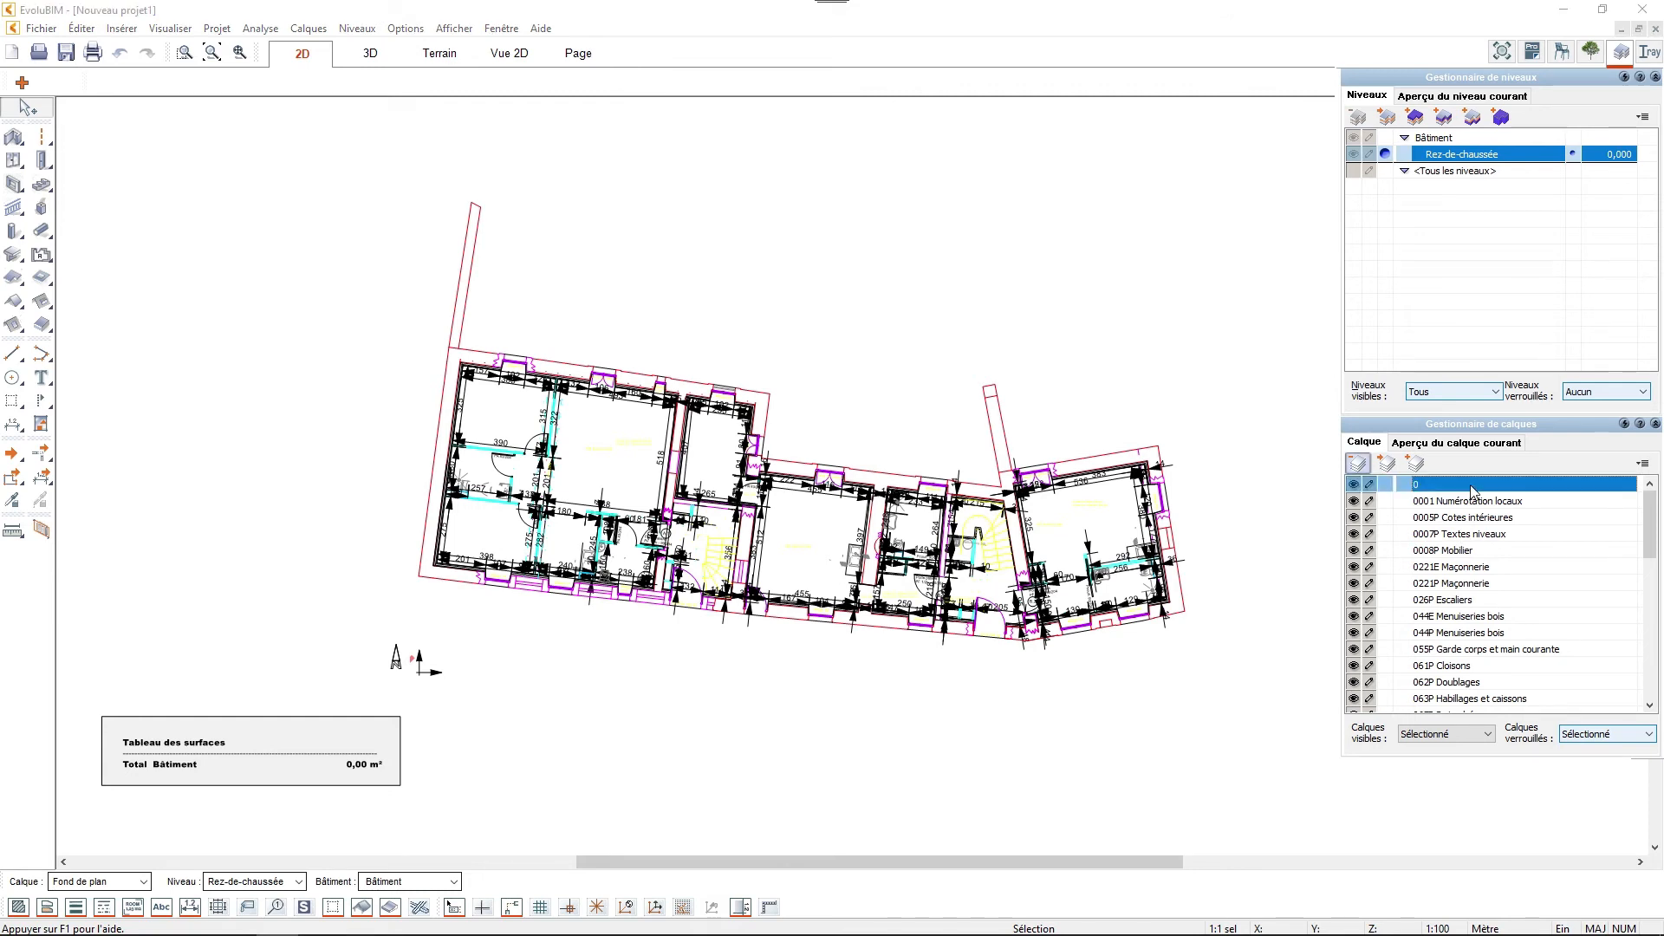
{"action": "left_click_drag", "start_coordinate": [1648, 526], "coordinate": [1637, 583]}
{"action": "left_click", "coordinate": [1534, 616], "text": "shift"}
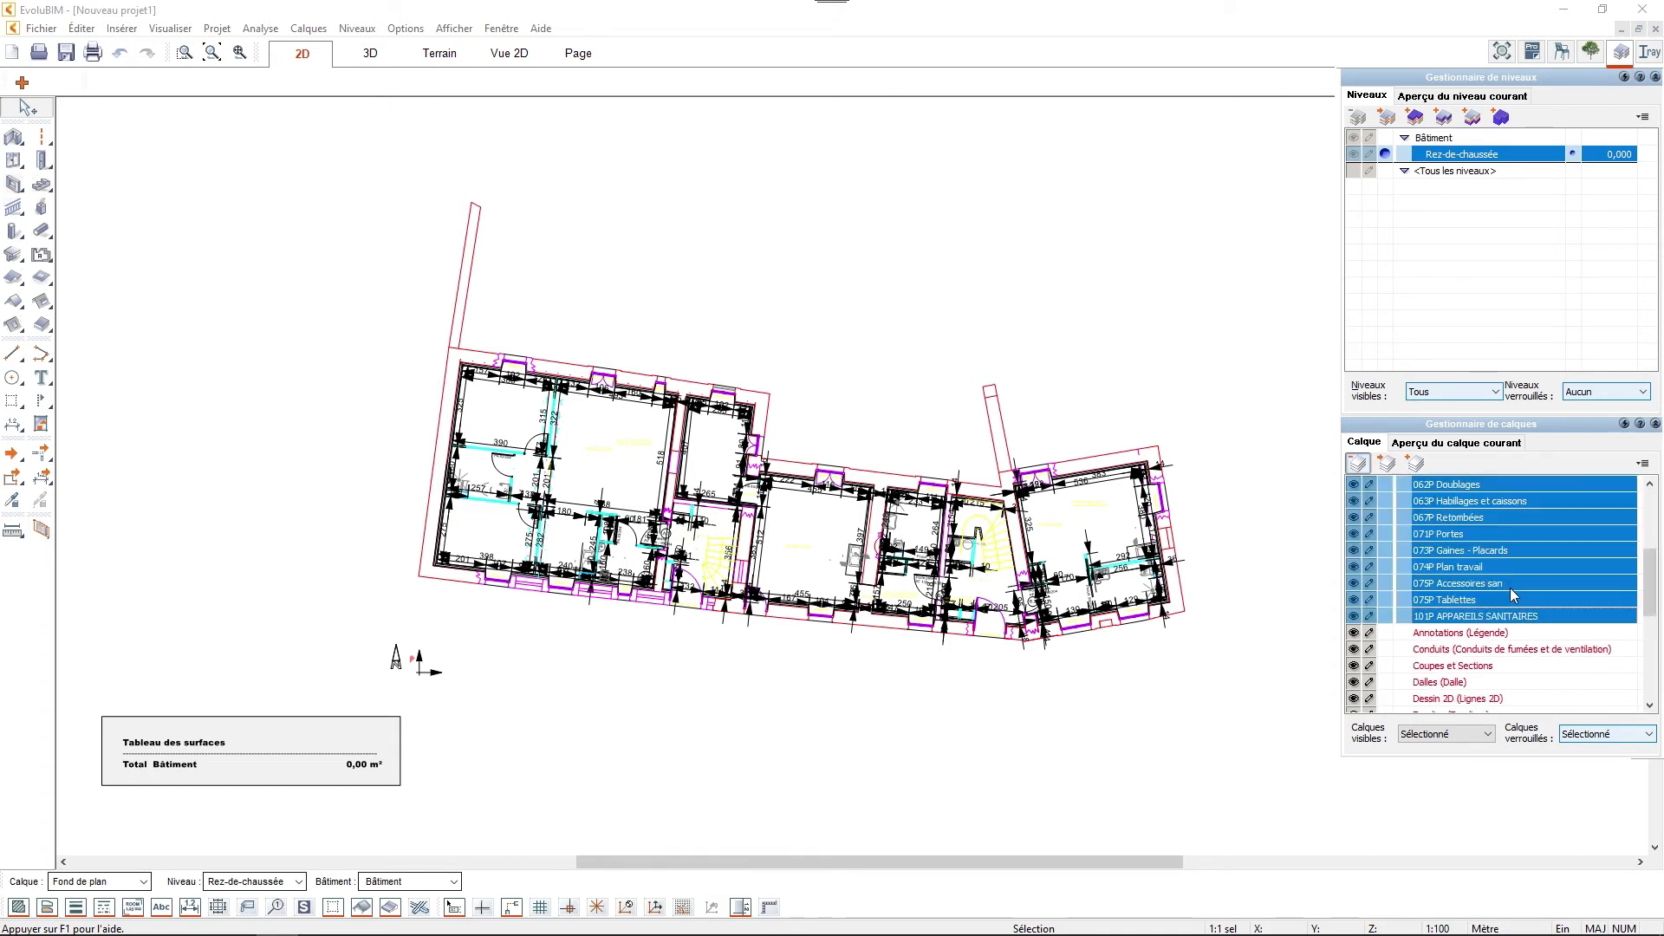
{"action": "right_click", "coordinate": [1510, 586]}
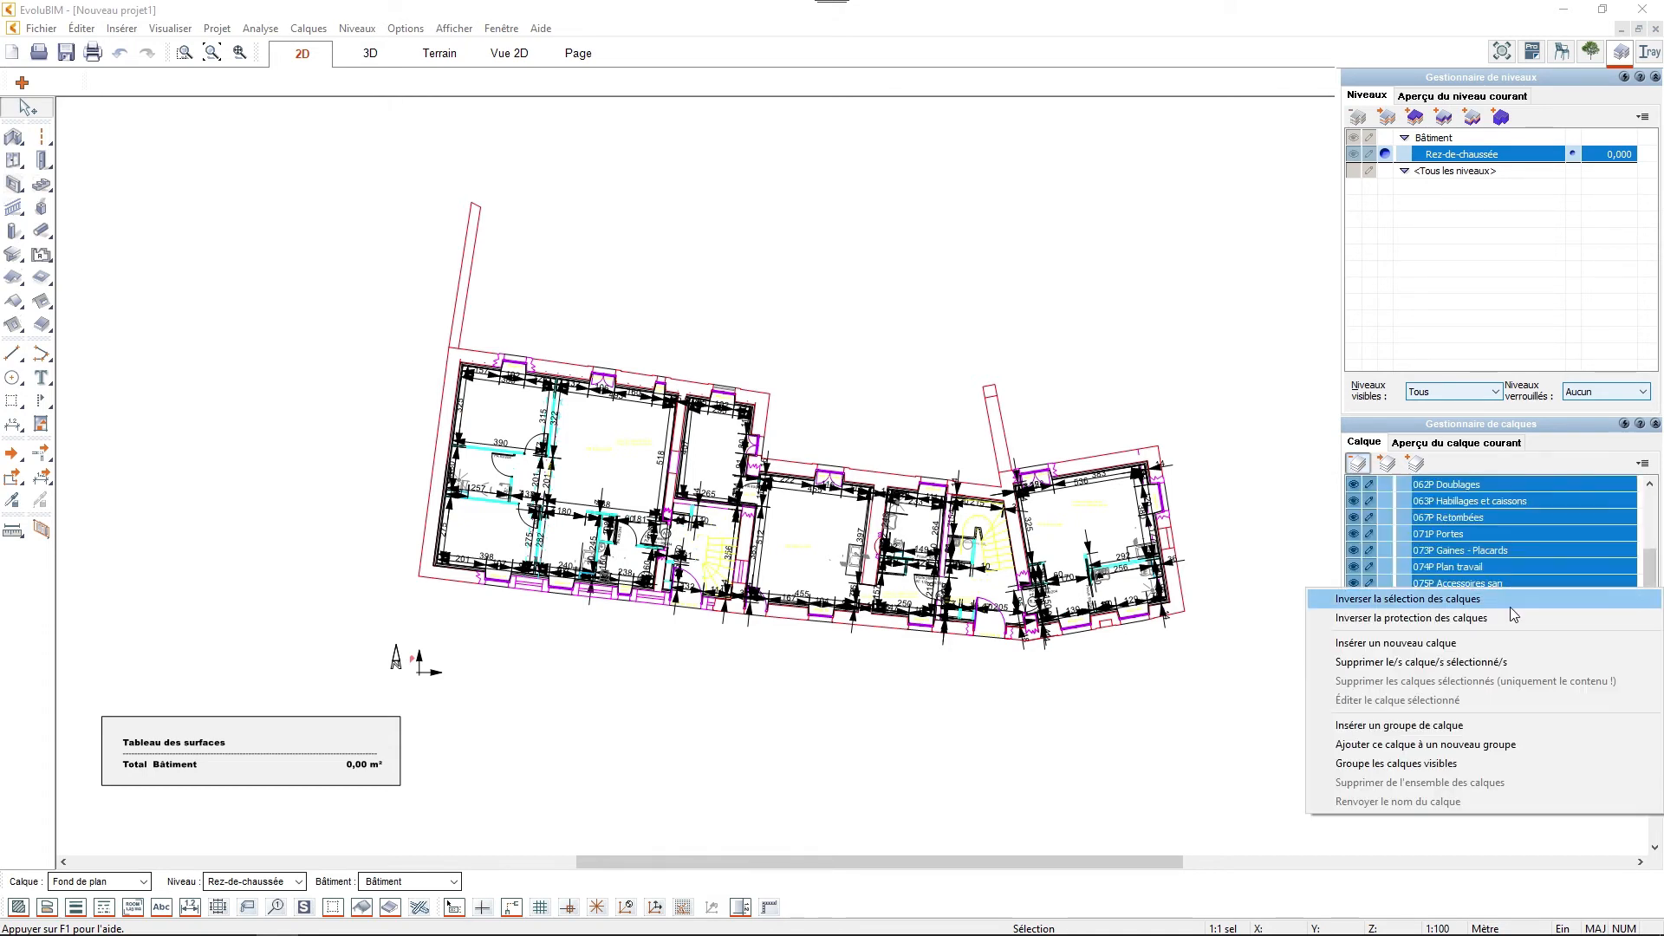
{"action": "left_click", "coordinate": [1497, 747]}
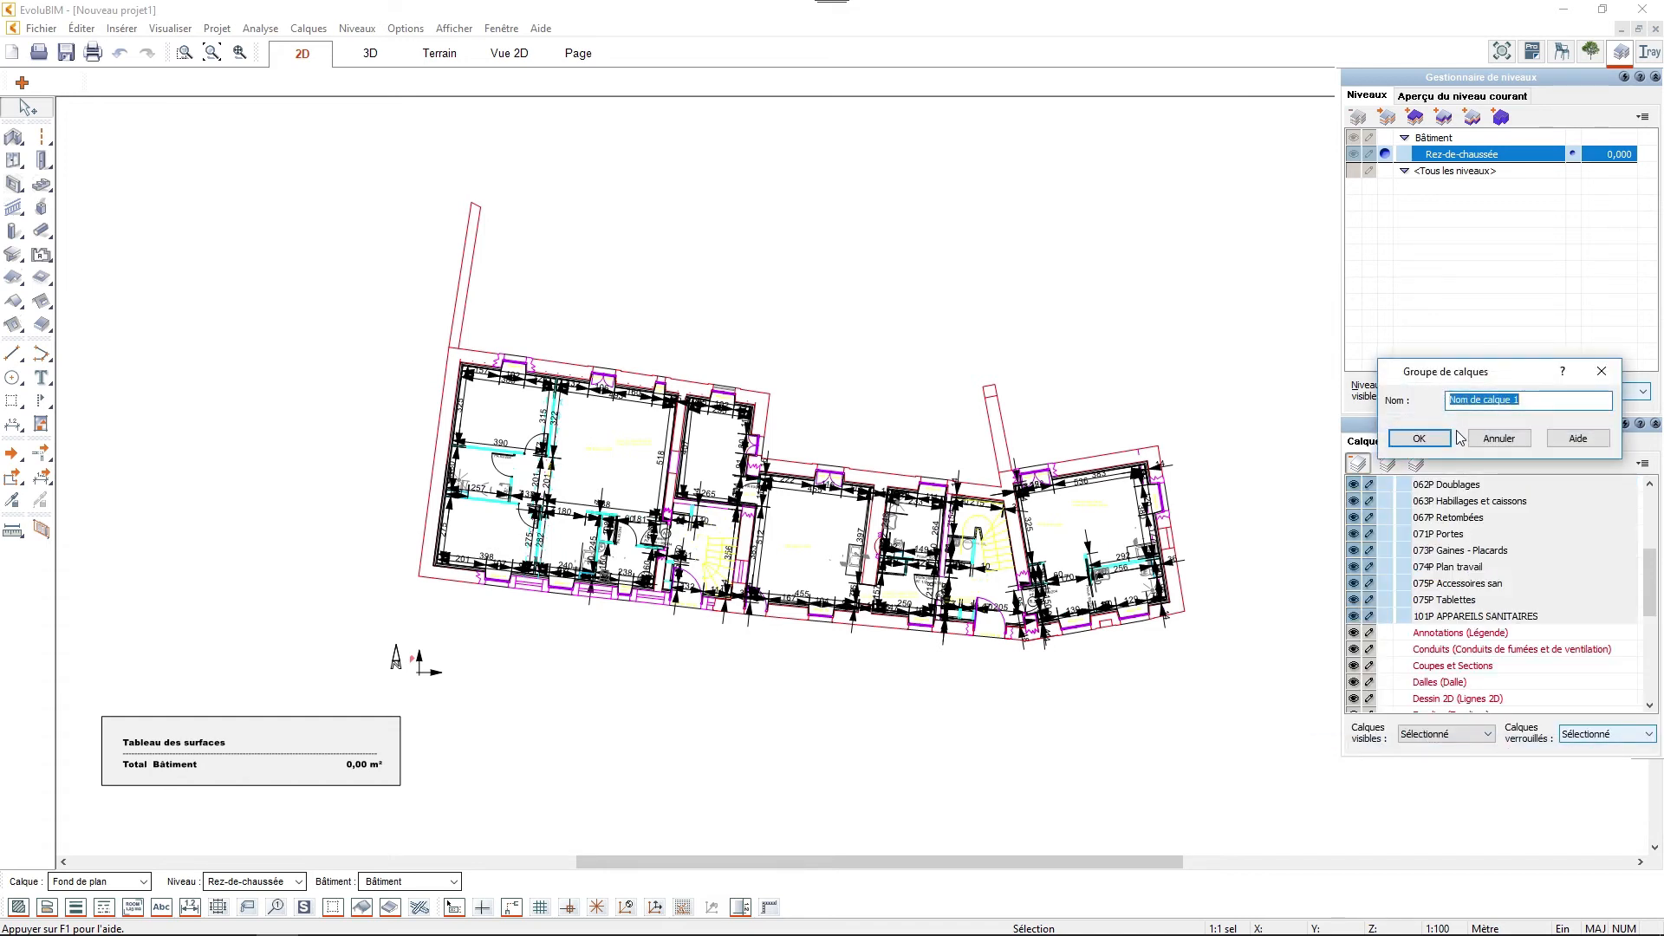
{"action": "type", "text": "dwg"}
{"action": "left_click", "coordinate": [1435, 441]}
Hide the whole dwg layer group and show it again, twice in a row.
{"action": "left_click_drag", "start_coordinate": [1647, 586], "coordinate": [1647, 625]}
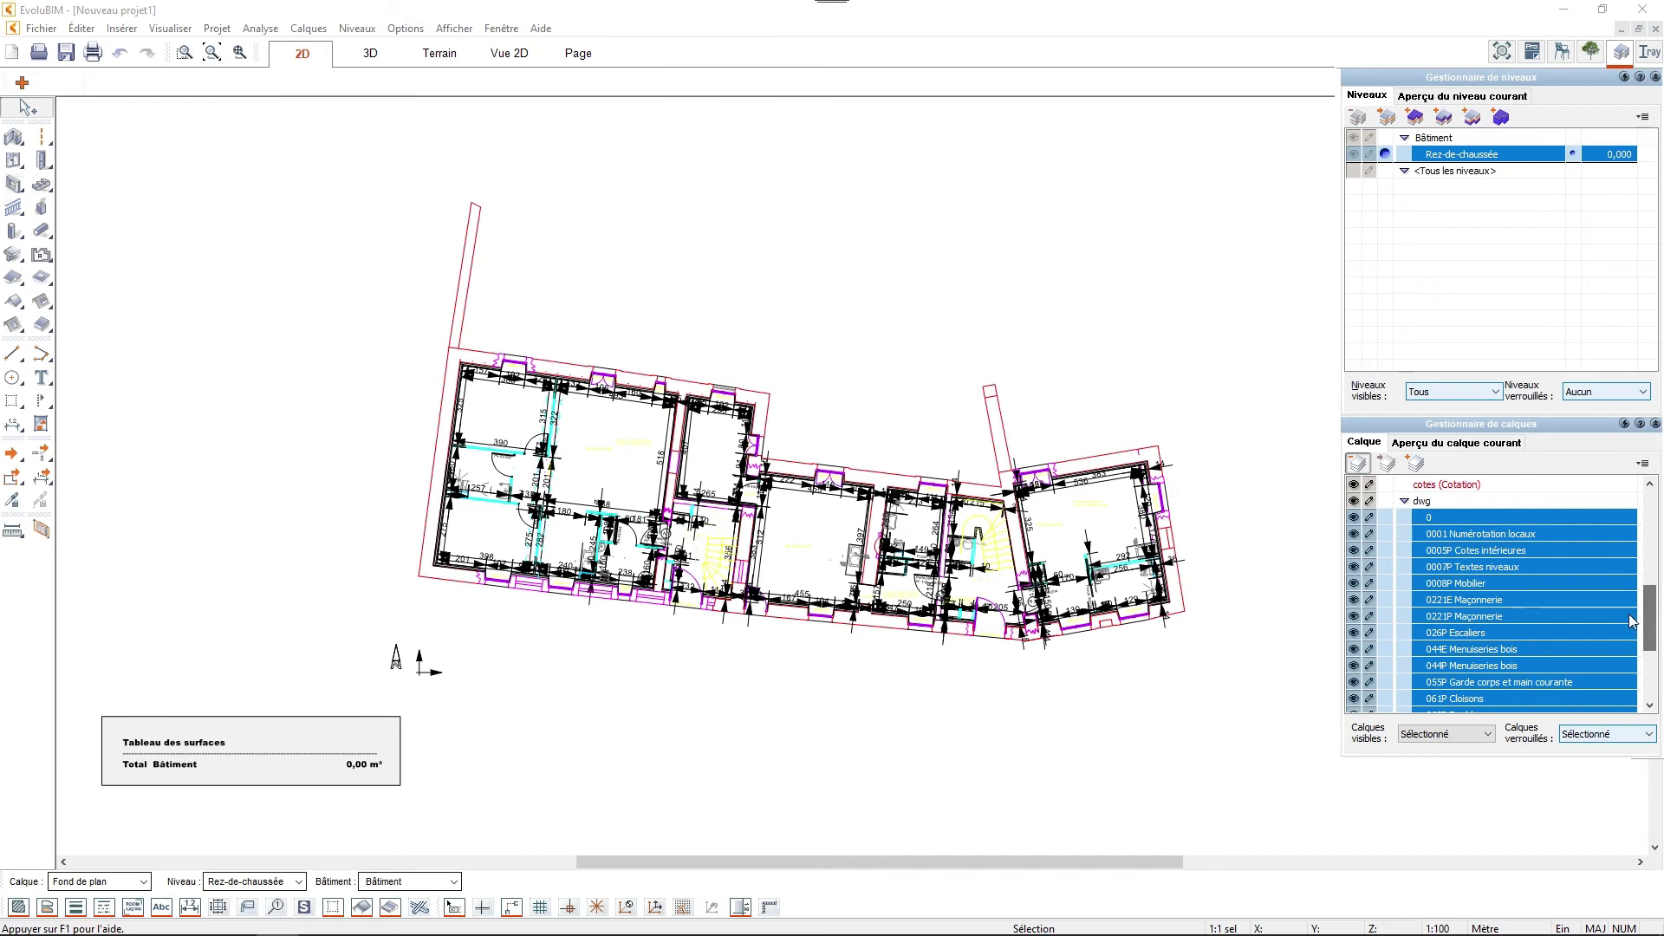
{"action": "left_click", "coordinate": [1354, 502]}
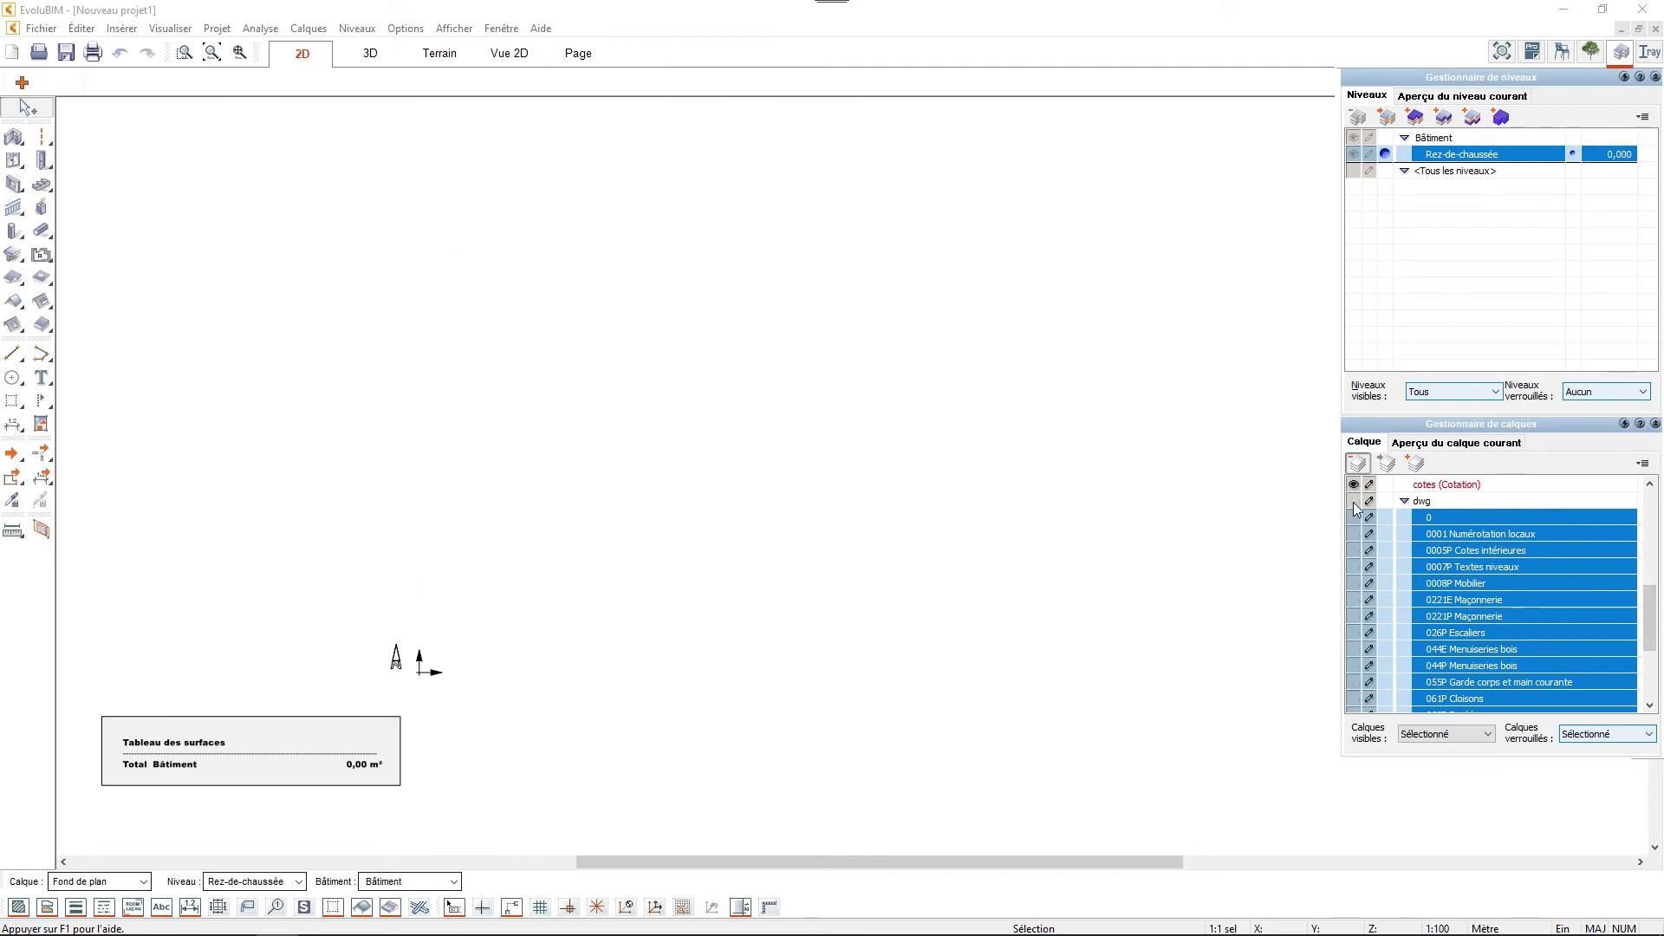
{"action": "left_click", "coordinate": [1354, 501]}
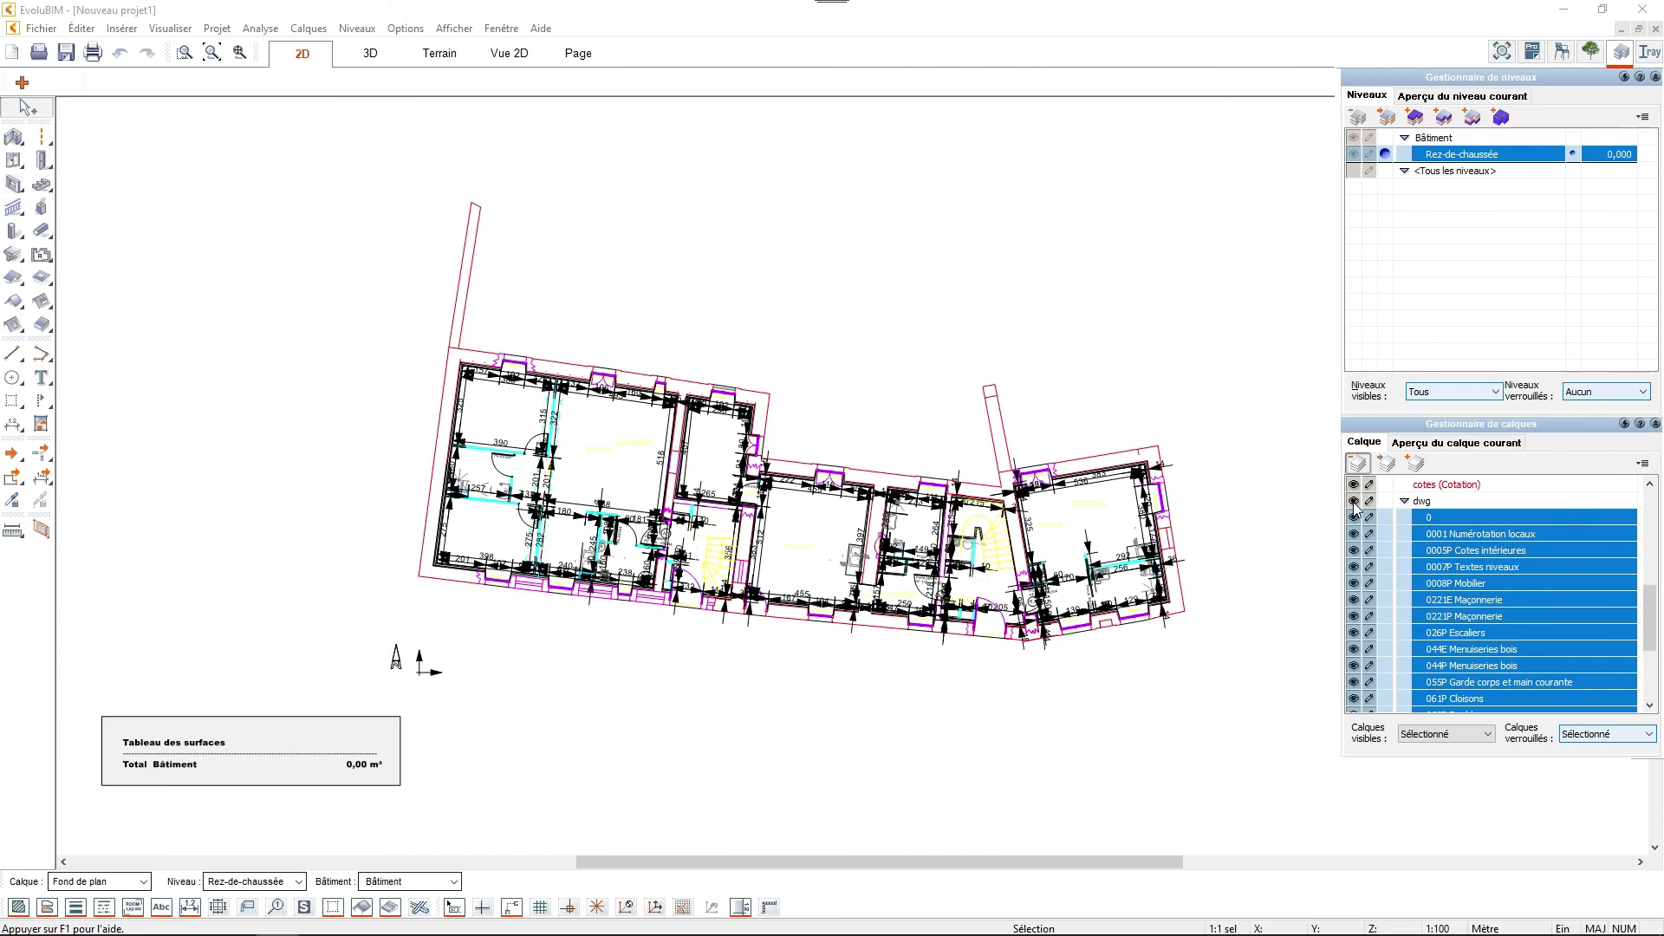
{"action": "left_click", "coordinate": [1354, 502]}
{"action": "left_click", "coordinate": [1354, 502]}
Hide the 0005P Cotes intérieures layer, and switch the 0221P Maçonnerie layer off and back on.
{"action": "left_click", "coordinate": [1445, 555]}
{"action": "left_click", "coordinate": [1355, 551]}
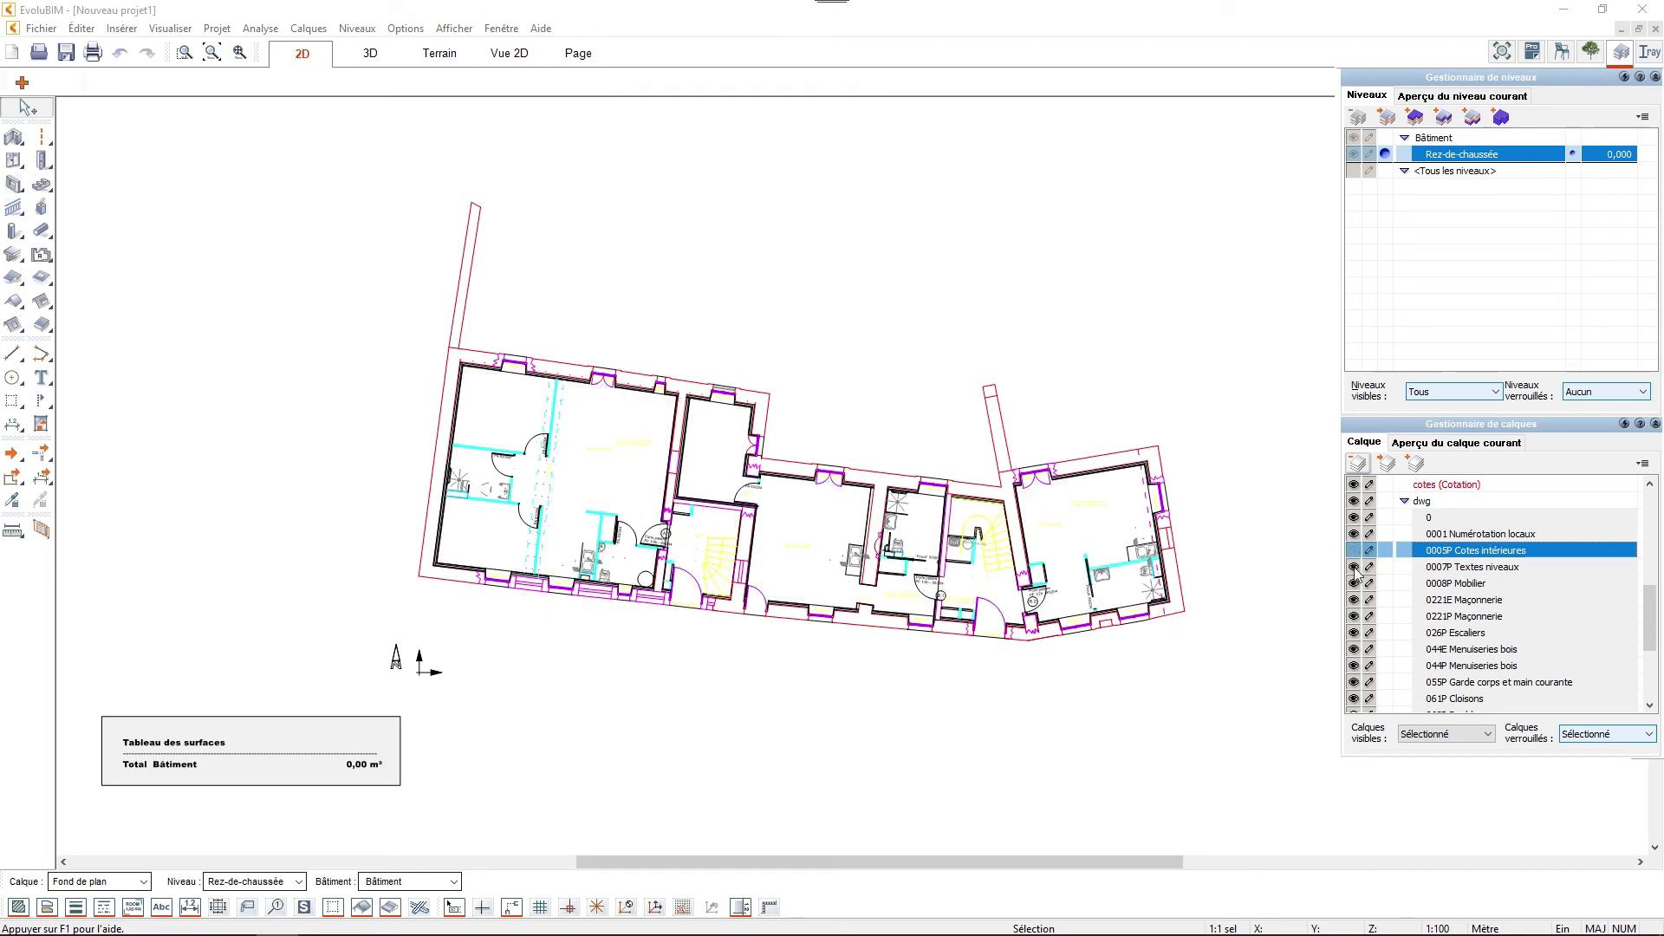
{"action": "left_click", "coordinate": [1355, 617]}
{"action": "left_click", "coordinate": [1354, 616]}
{"action": "left_click", "coordinate": [1354, 550]}
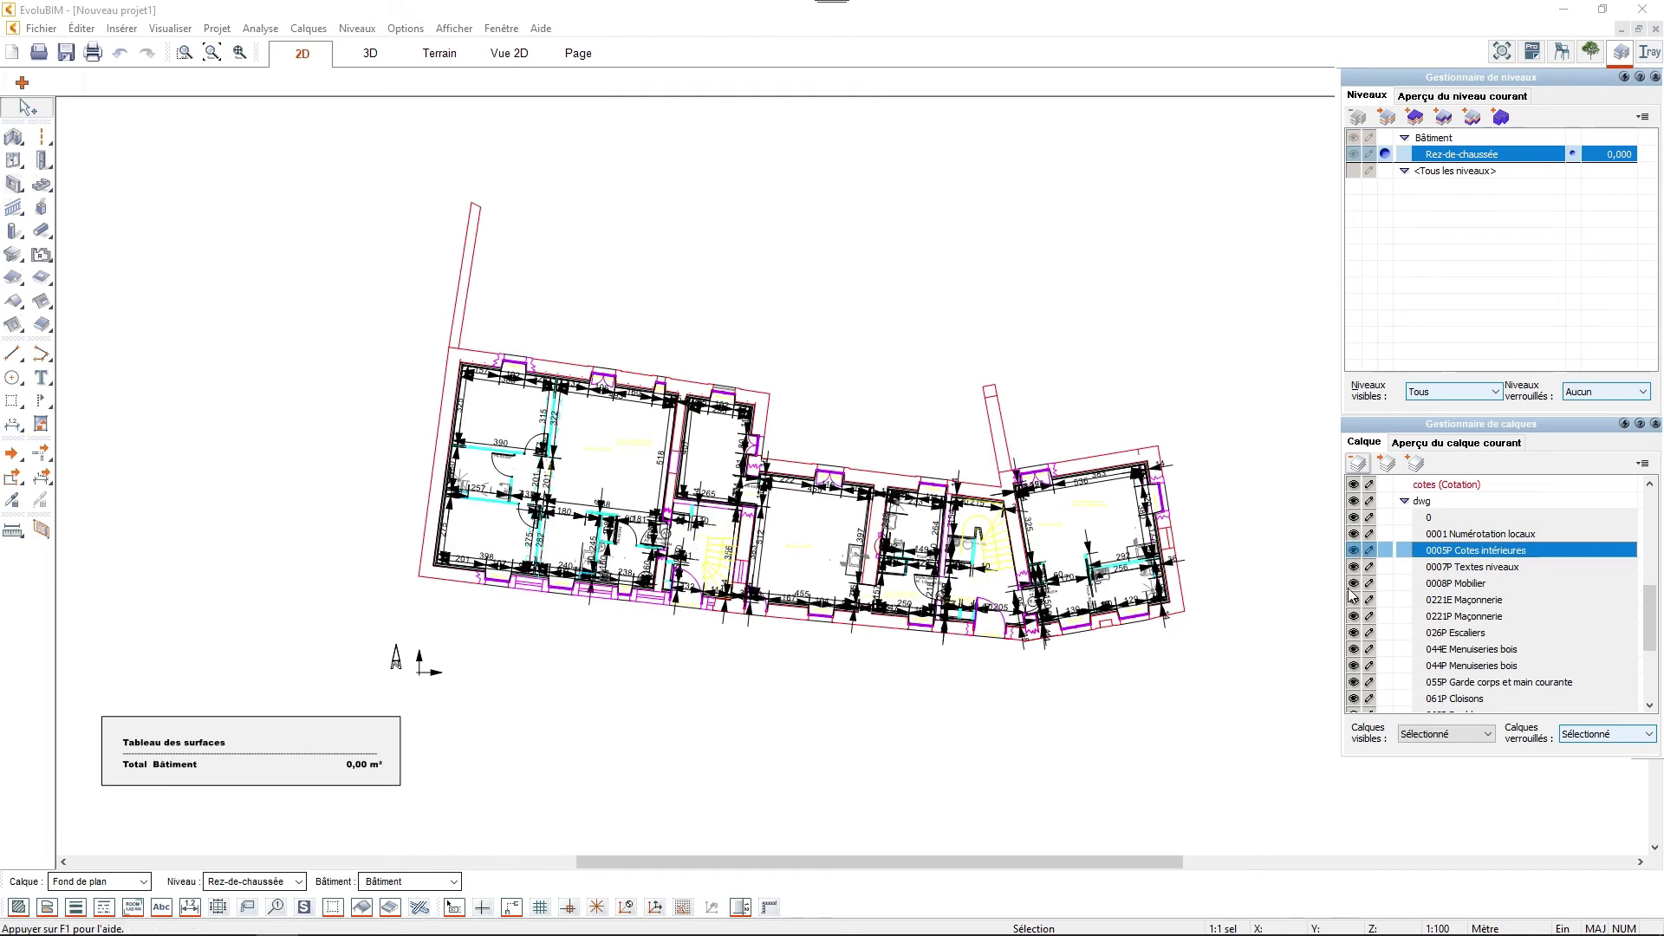
{"action": "left_click", "coordinate": [1354, 551]}
Trace a point-to-point Mur Démo wall, 0.340 m thick, along the upper facade of the left wing, from outer corner to outer corner.
{"action": "scroll", "coordinate": [741, 333], "scroll_direction": "up", "scroll_amount": 2}
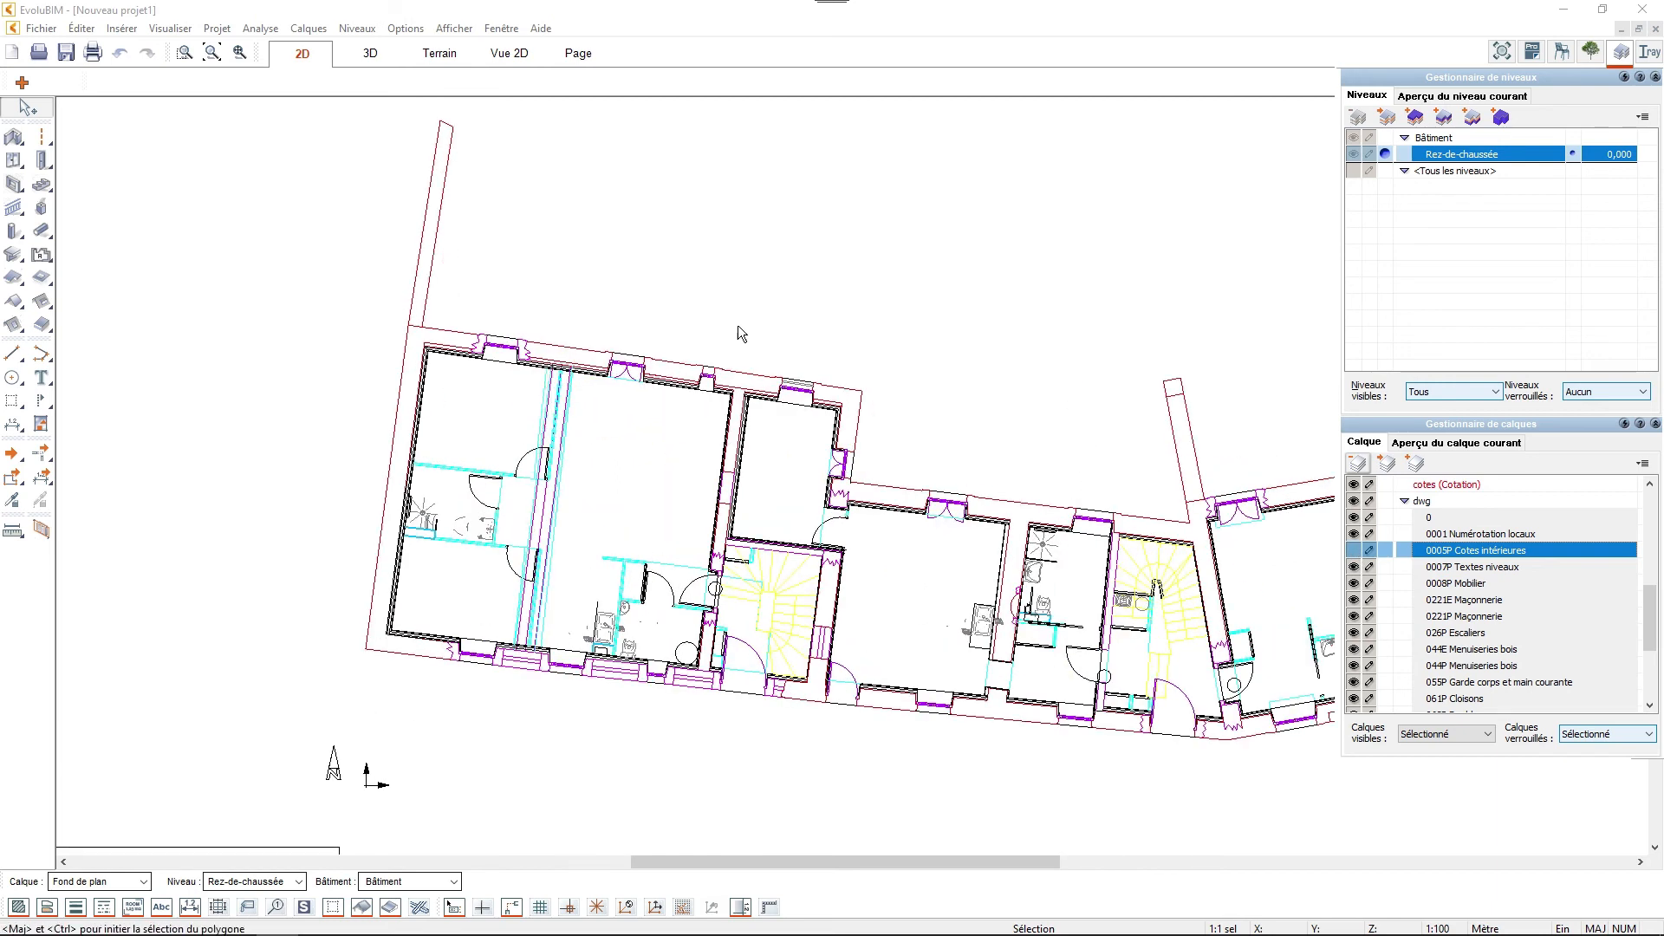
{"action": "scroll", "coordinate": [741, 334], "scroll_direction": "up", "scroll_amount": 3}
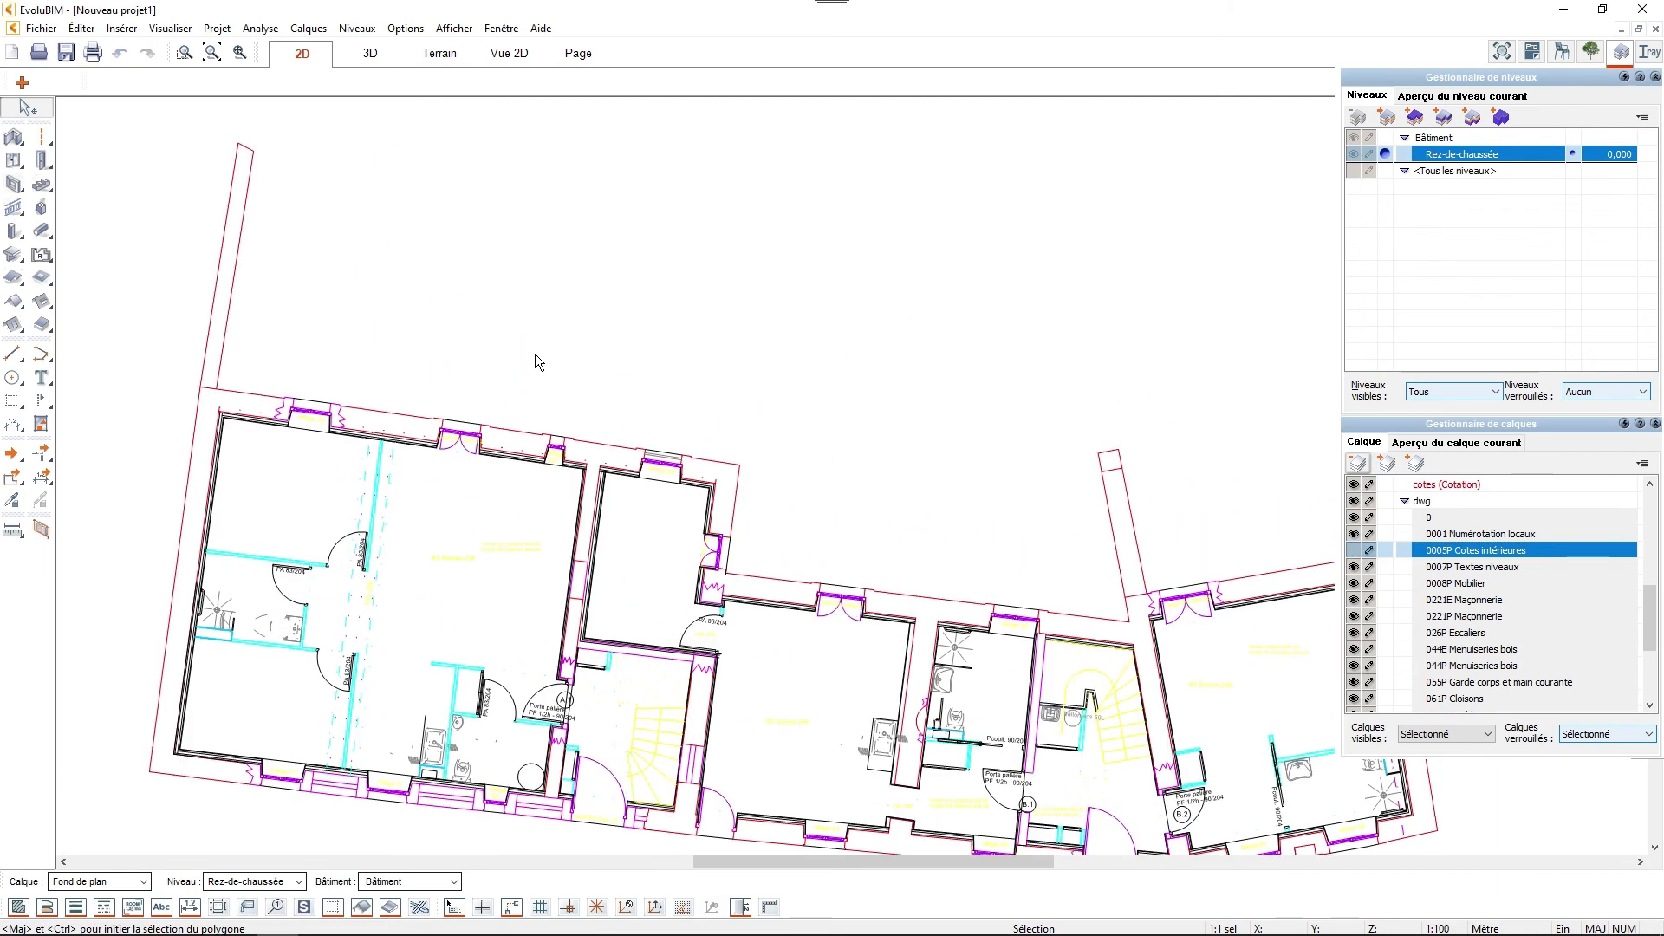
{"action": "left_click", "coordinate": [13, 136]}
{"action": "left_click", "coordinate": [201, 395]}
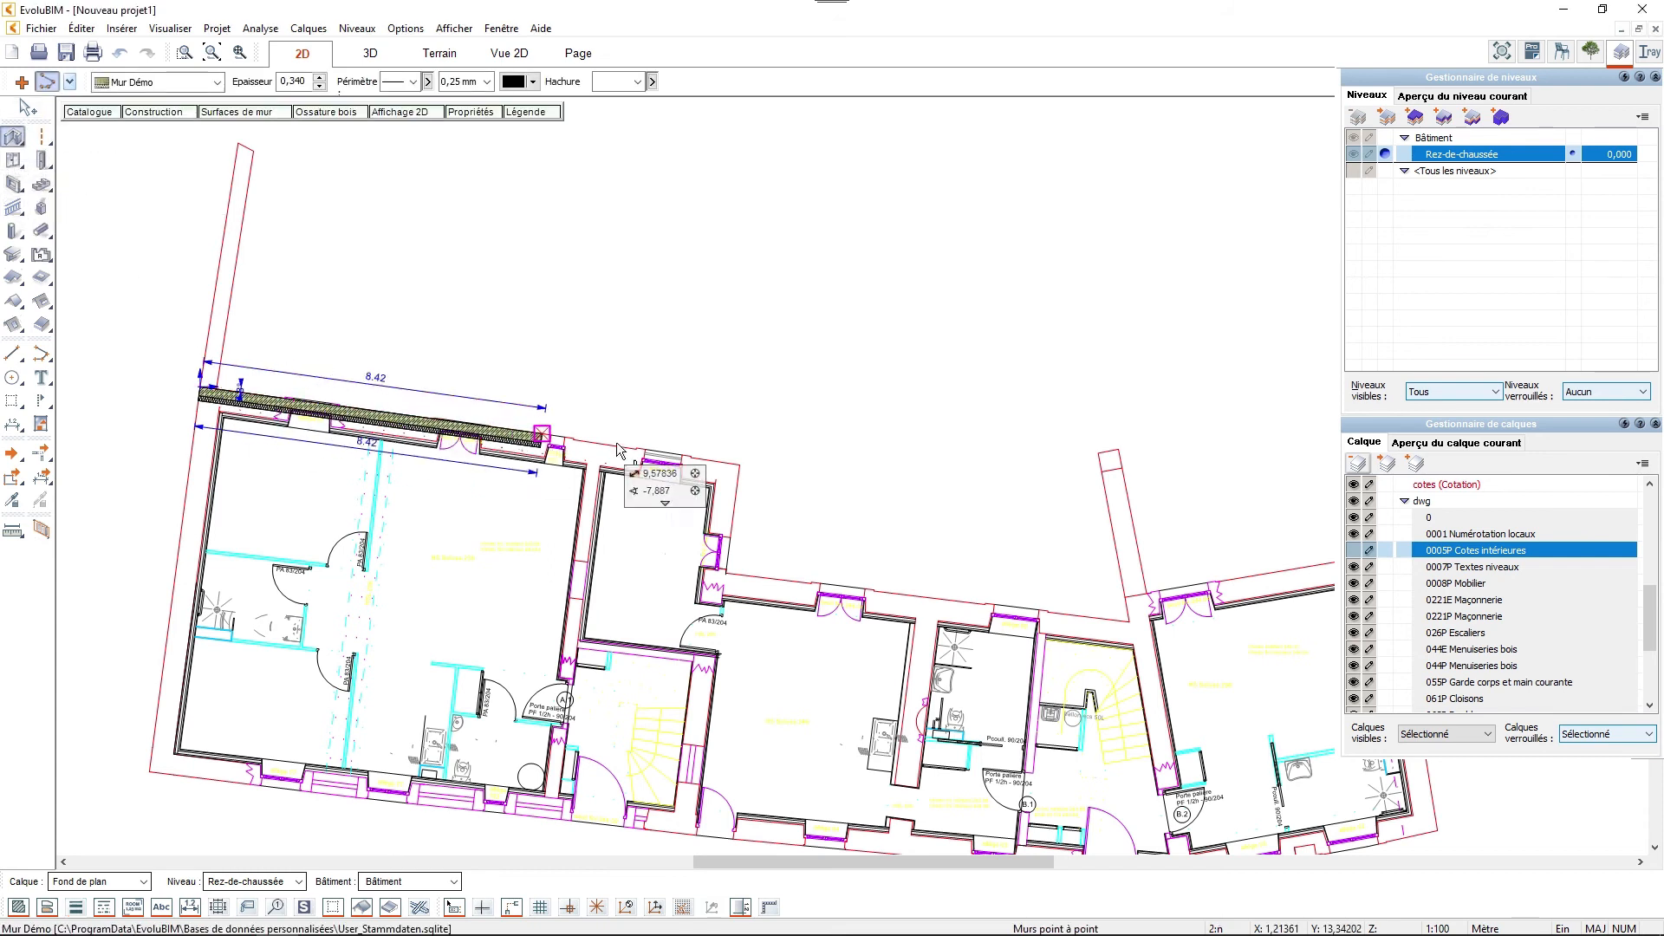
{"action": "left_click", "coordinate": [739, 468]}
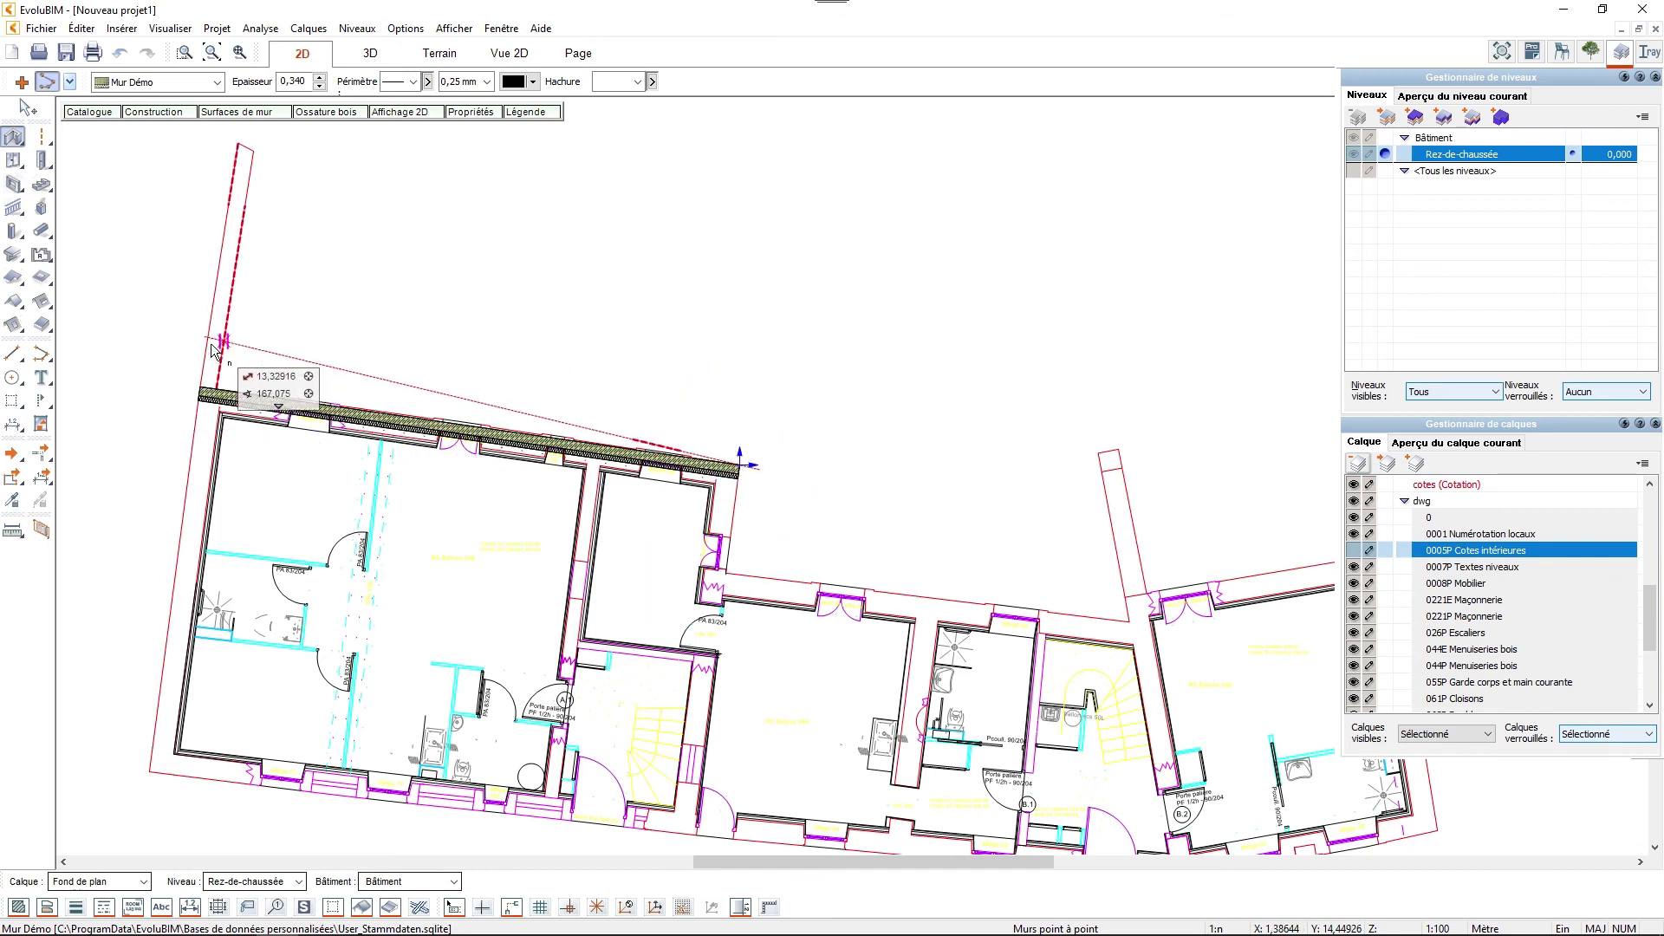